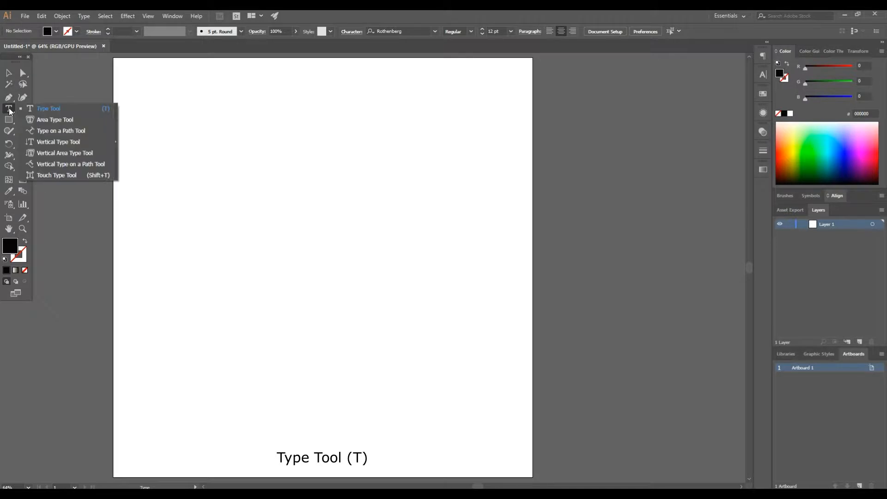
Add a capital letter M as point text in the Rothenberg font on the artboard with the Type tool
{"action": "left_click", "coordinate": [76, 109]}
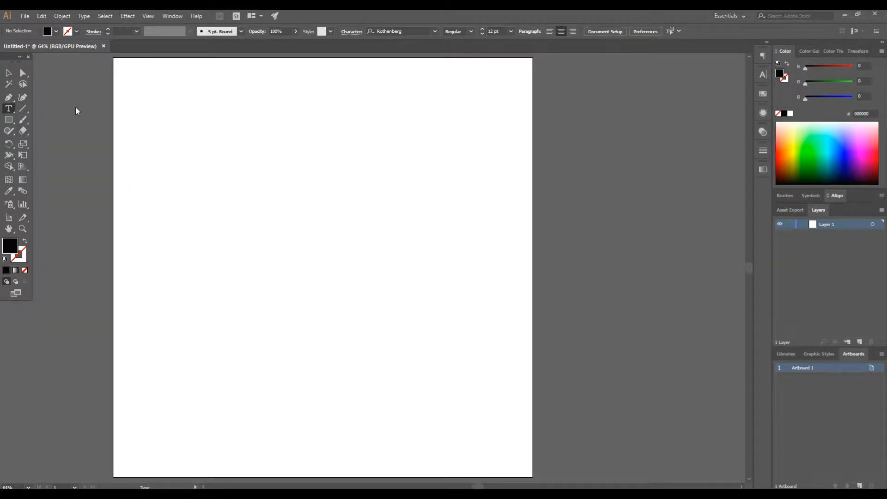
{"action": "left_click", "coordinate": [287, 267]}
{"action": "type", "text": "M"}
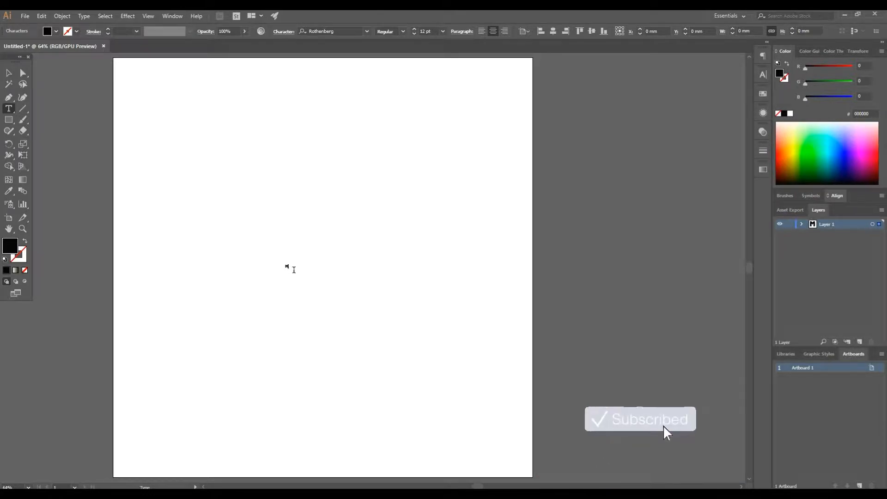
{"action": "left_click", "coordinate": [305, 32]}
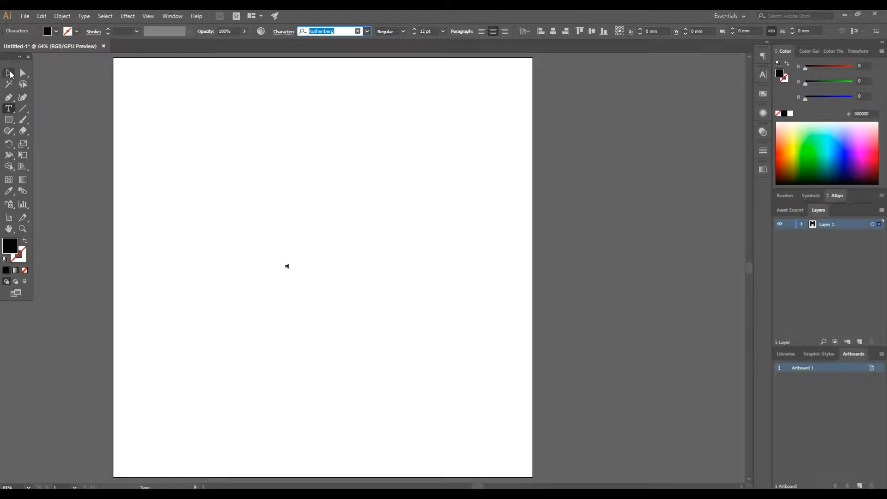
Scale the letter M up proportionally to about 1098 pt and place it near the middle of the artboard
{"action": "left_click", "coordinate": [9, 73]}
{"action": "left_click_drag", "start_coordinate": [292, 272], "coordinate": [505, 422]}
{"action": "left_click_drag", "start_coordinate": [374, 335], "coordinate": [316, 262]}
{"action": "left_click_drag", "start_coordinate": [341, 316], "coordinate": [559, 468]}
{"action": "left_click_drag", "start_coordinate": [361, 305], "coordinate": [348, 270]}
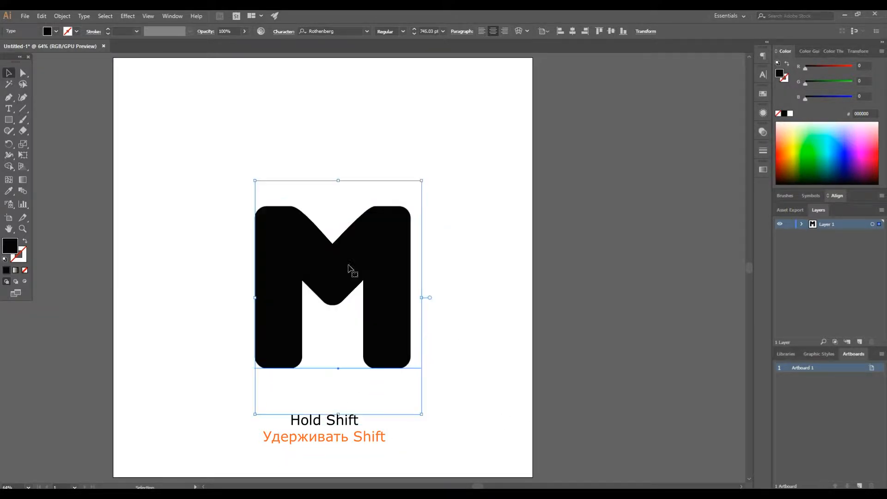
{"action": "left_click_drag", "start_coordinate": [422, 415], "coordinate": [519, 465]}
{"action": "left_click_drag", "start_coordinate": [399, 294], "coordinate": [365, 230]}
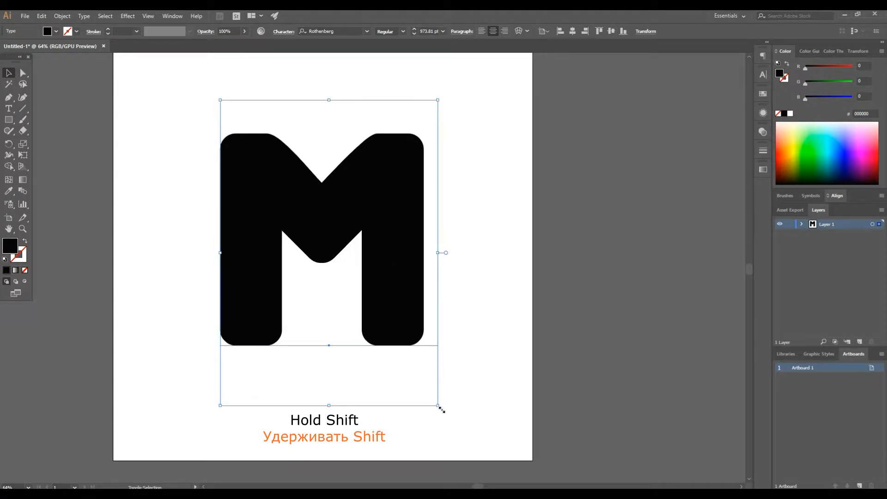
{"action": "left_click_drag", "start_coordinate": [439, 406], "coordinate": [466, 444]}
{"action": "left_click_drag", "start_coordinate": [381, 274], "coordinate": [412, 310]}
{"action": "scroll", "coordinate": [479, 341], "scroll_direction": "up", "scroll_amount": 1}
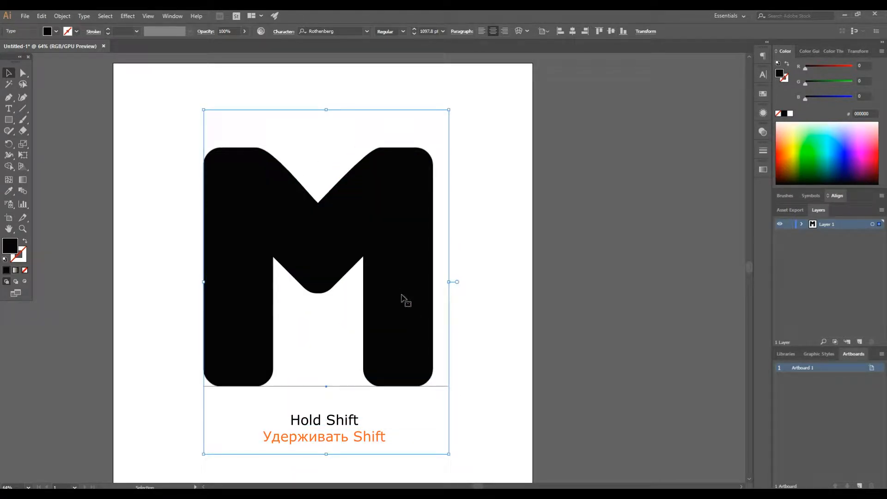
{"action": "left_click_drag", "start_coordinate": [449, 452], "coordinate": [462, 468]}
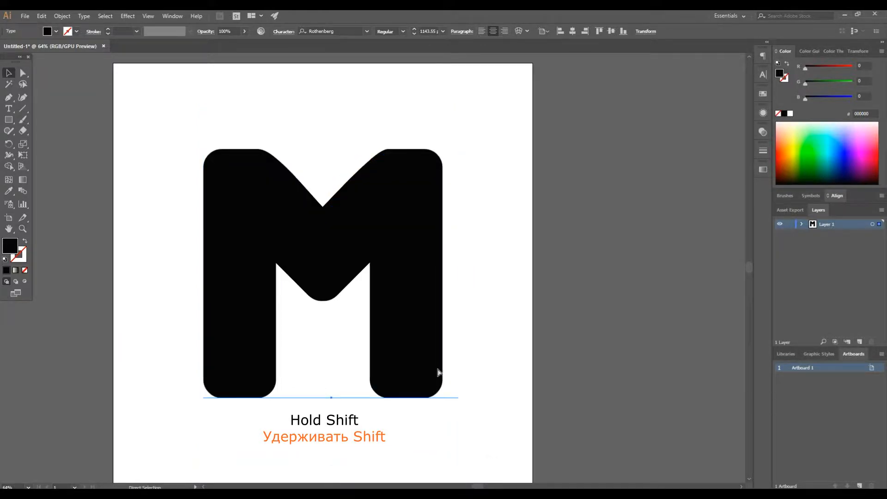
{"action": "key", "text": "ctrl+z"}
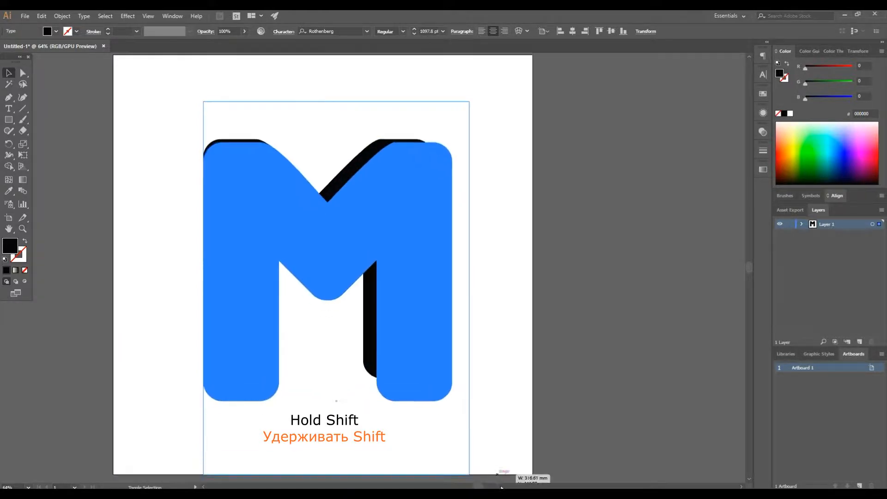
{"action": "left_click_drag", "start_coordinate": [386, 249], "coordinate": [420, 332]}
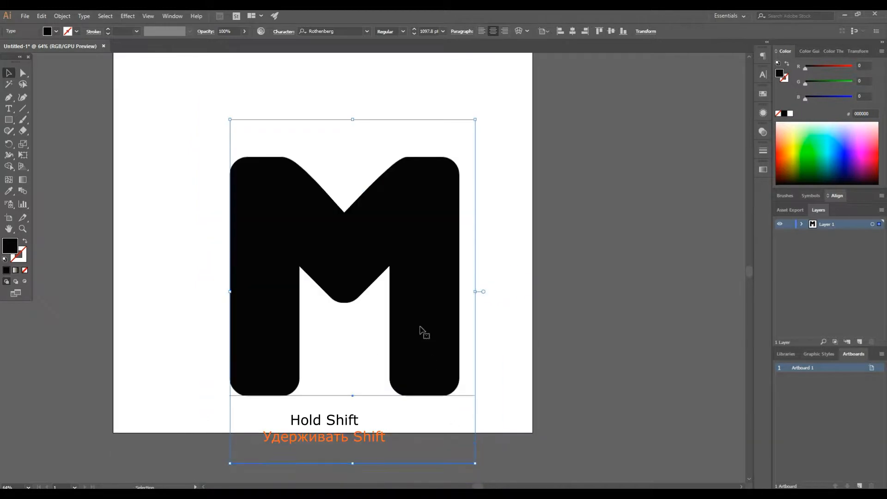
{"action": "key", "text": "ctrl+z"}
Enlarge the letter M proportionally to about 1174 pt and place a spare copy of it outside the artboard's left edge
{"action": "left_click_drag", "start_coordinate": [404, 281], "coordinate": [383, 243]}
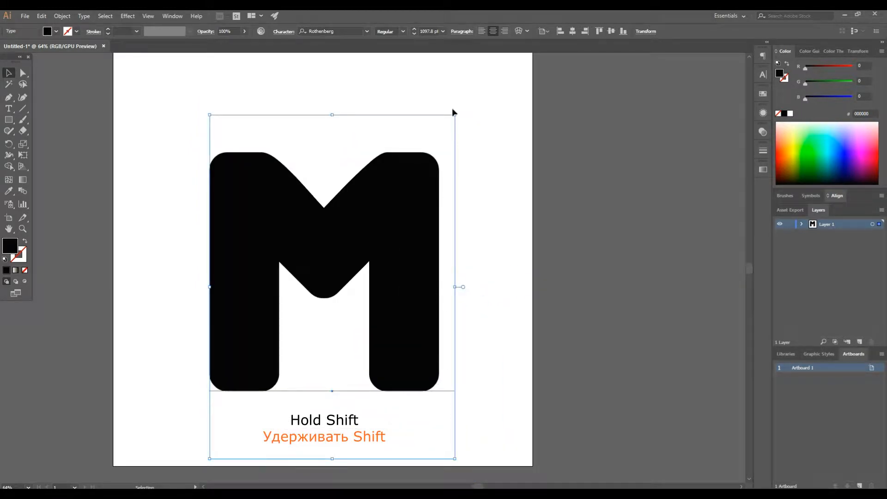
{"action": "left_click_drag", "start_coordinate": [456, 114], "coordinate": [469, 87]}
{"action": "left_click_drag", "start_coordinate": [416, 165], "coordinate": [414, 159]}
{"action": "scroll", "coordinate": [414, 163], "scroll_direction": "up", "scroll_amount": 1}
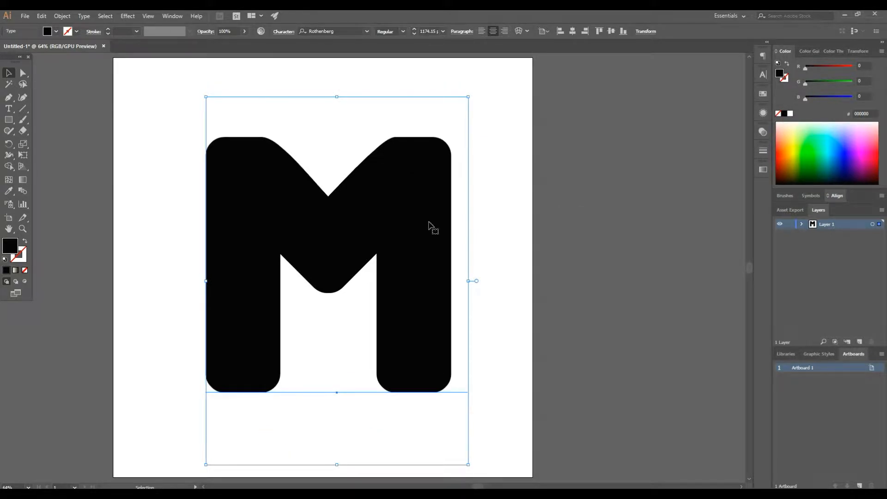
{"action": "left_click_drag", "start_coordinate": [422, 240], "coordinate": [55, 228]}
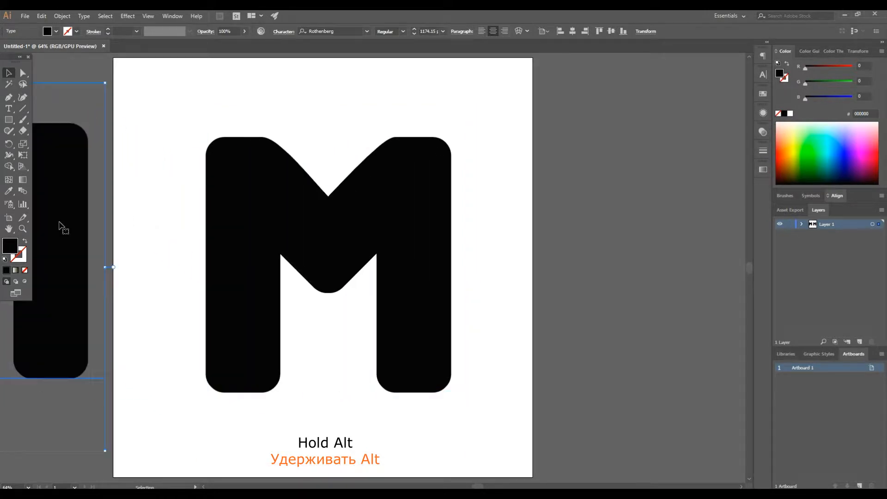
Convert the letter M on the artboard to outlines and center it horizontally and vertically on the artboard
{"action": "left_click", "coordinate": [403, 230]}
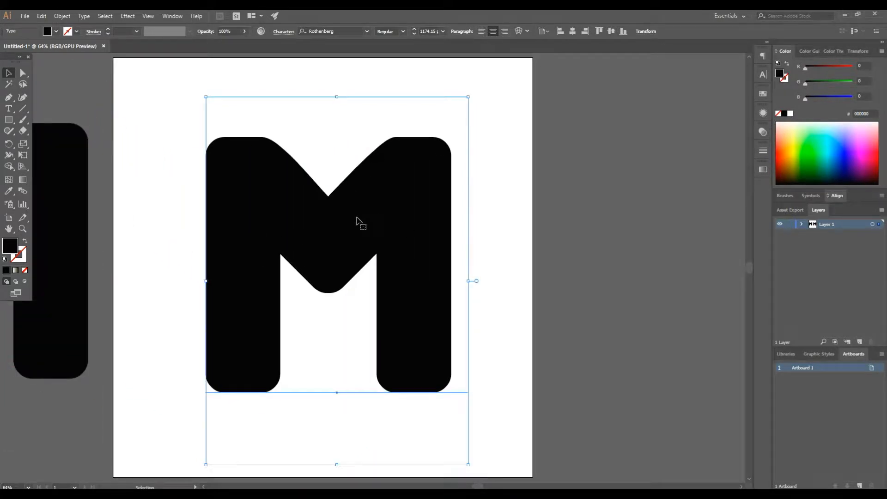
{"action": "left_click", "coordinate": [84, 16]}
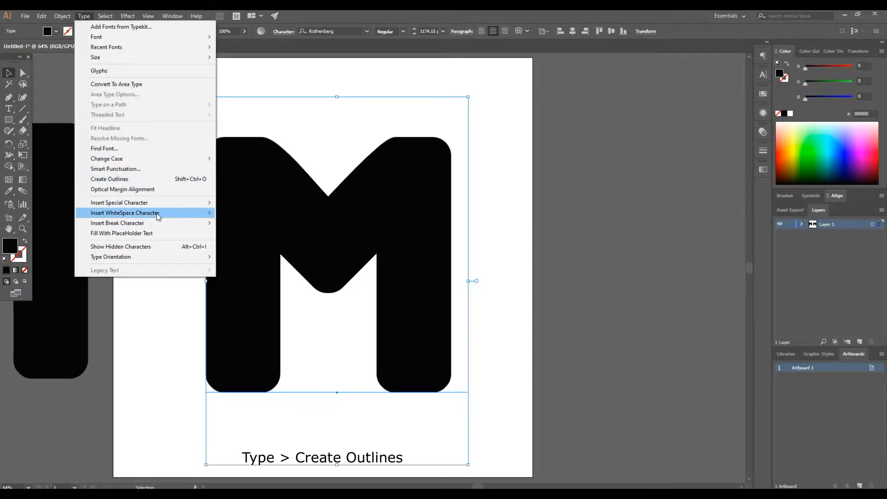
{"action": "mouse_move", "coordinate": [158, 217]}
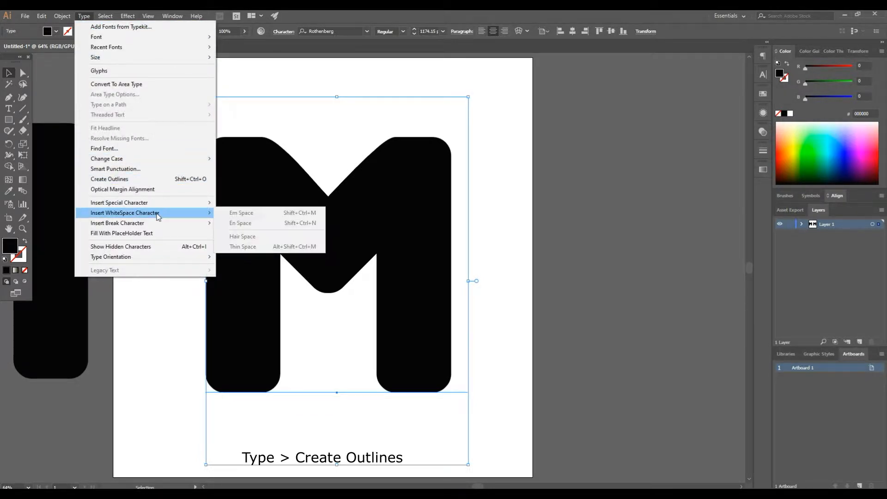
{"action": "left_click", "coordinate": [141, 180]}
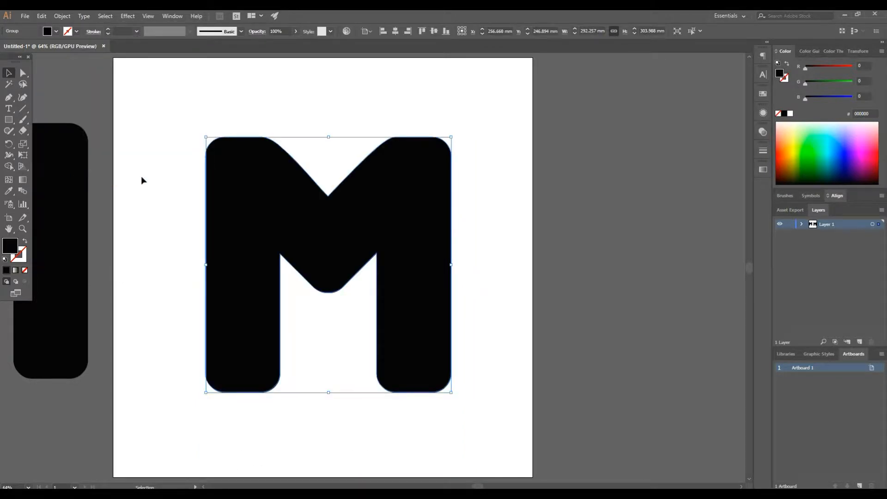
{"action": "left_click", "coordinate": [395, 31]}
{"action": "left_click", "coordinate": [433, 34]}
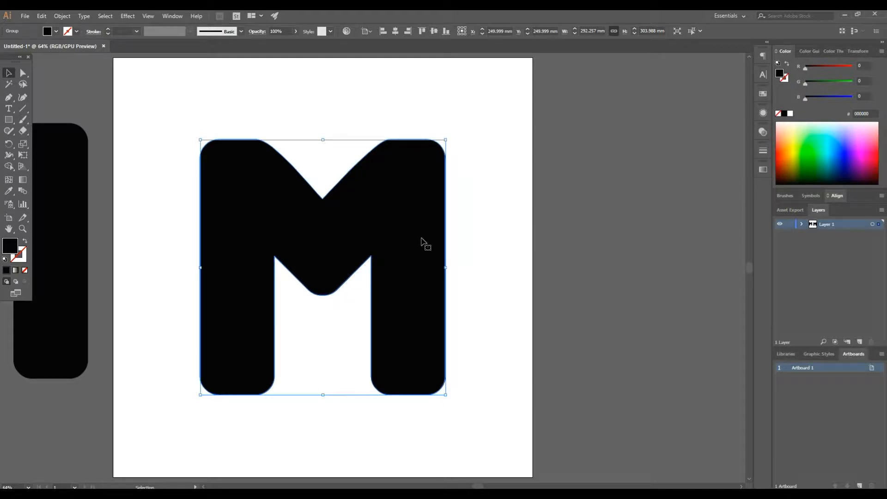
Configure the Pencil tool with Fidelity at full Smooth and Keep selected turned off
{"action": "left_click", "coordinate": [11, 135]}
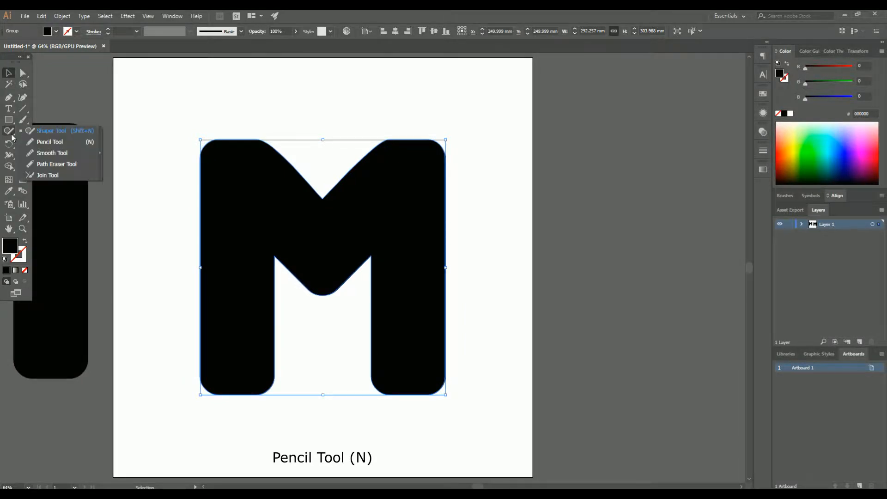
{"action": "left_click", "coordinate": [70, 142]}
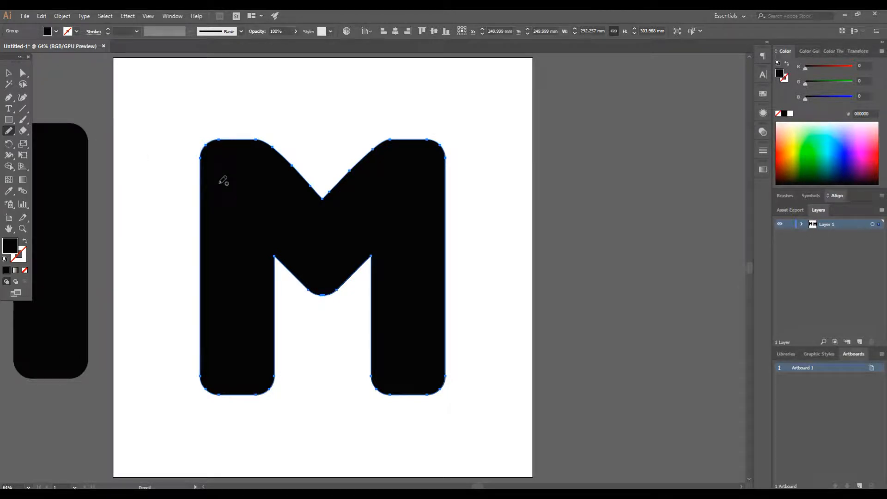
{"action": "double_click", "coordinate": [9, 131]}
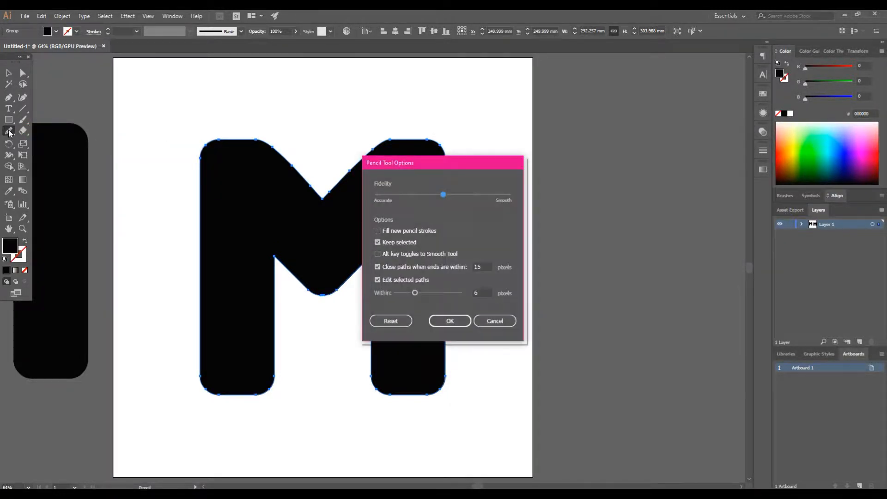
{"action": "mouse_move", "coordinate": [446, 166]}
{"action": "left_mouse_down"}
{"action": "mouse_move", "coordinate": [608, 131]}
{"action": "mouse_move", "coordinate": [624, 137]}
{"action": "left_mouse_up"}
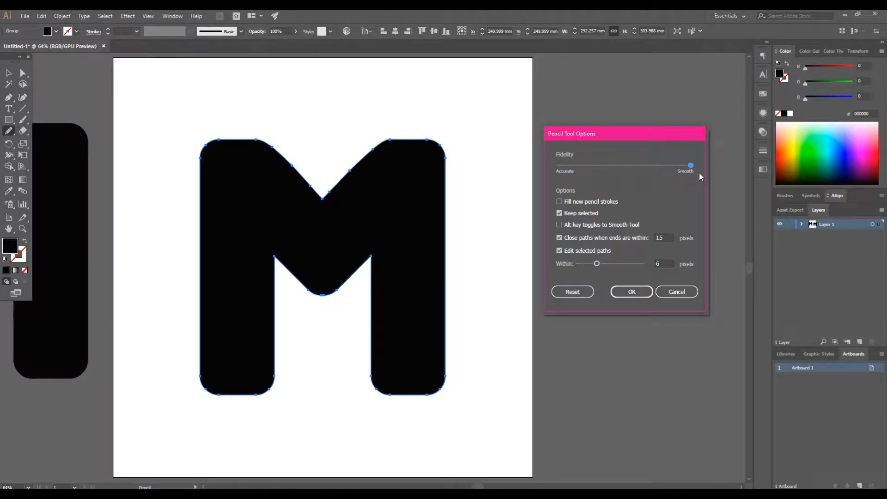
{"action": "left_click", "coordinate": [559, 213]}
{"action": "left_click", "coordinate": [632, 292]}
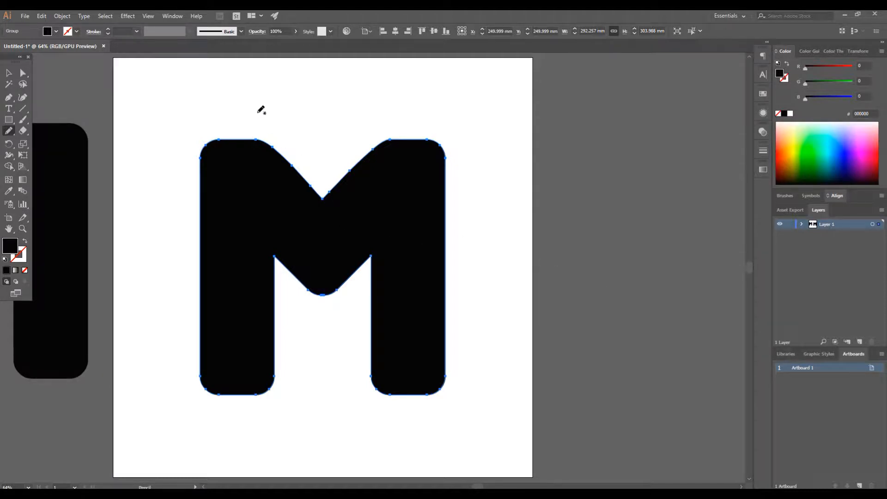
Show the Appearance settings and position them beside the artboard
{"action": "left_click", "coordinate": [165, 18]}
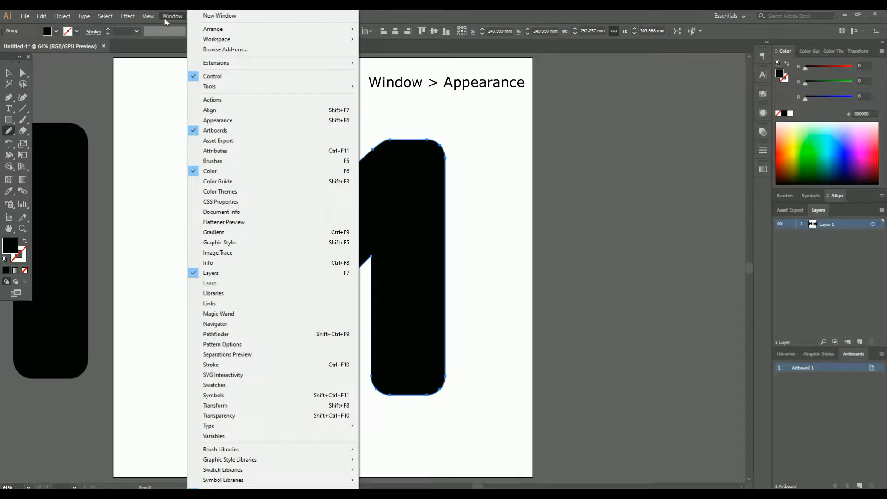
{"action": "left_click", "coordinate": [251, 121]}
{"action": "left_click_drag", "start_coordinate": [714, 116], "coordinate": [762, 182]}
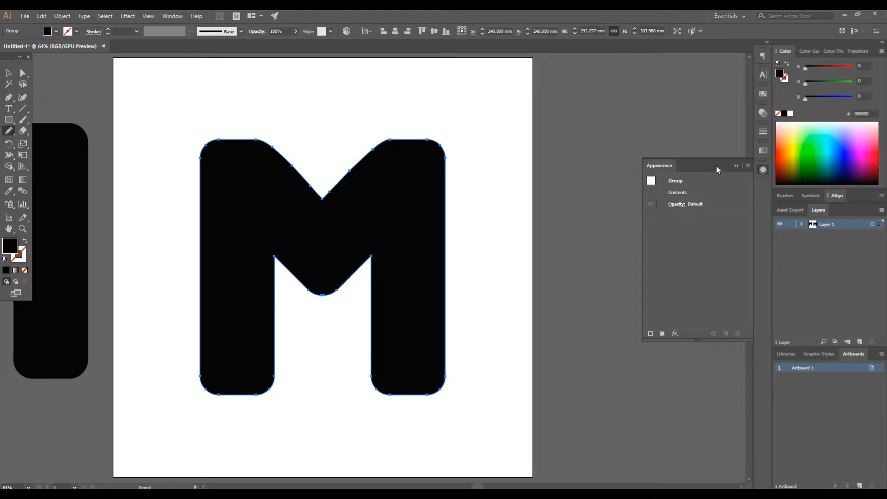
Add a new stroke to the outlined letter M group, leaving its added fill at None
{"action": "key", "text": "v"}
{"action": "left_click", "coordinate": [708, 221]}
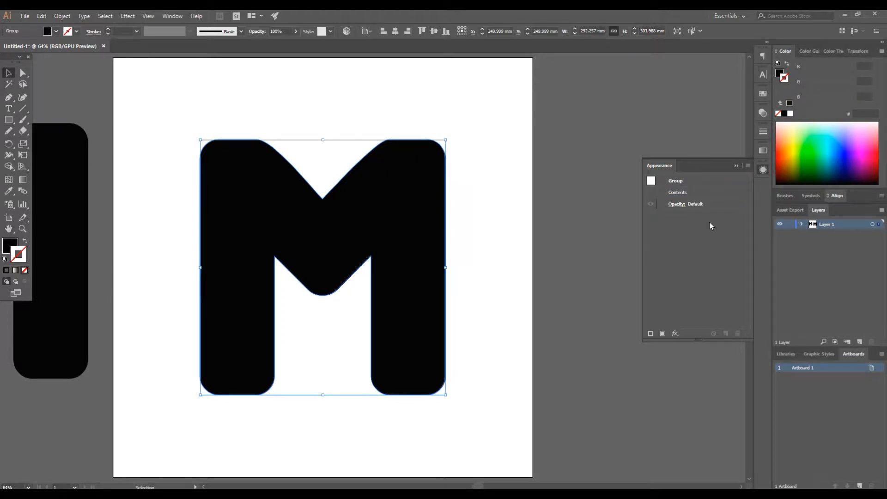
{"action": "left_click", "coordinate": [651, 333]}
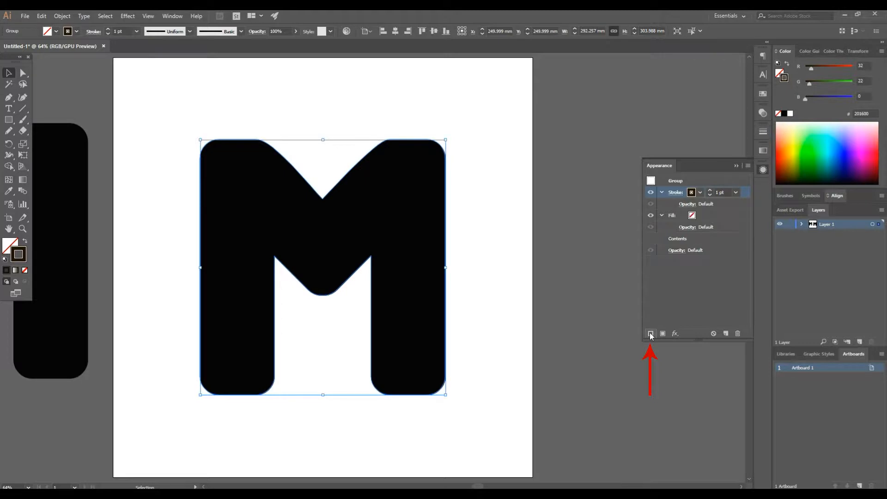
{"action": "left_click", "coordinate": [693, 216]}
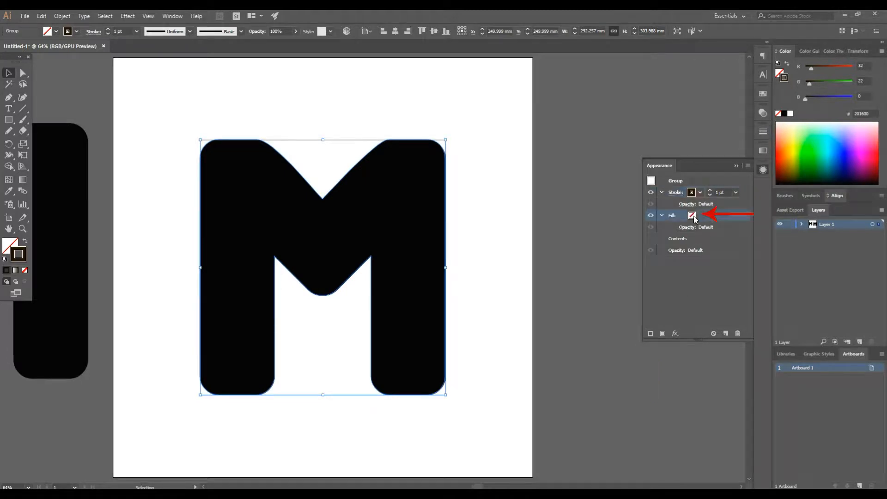
{"action": "left_click", "coordinate": [700, 216]}
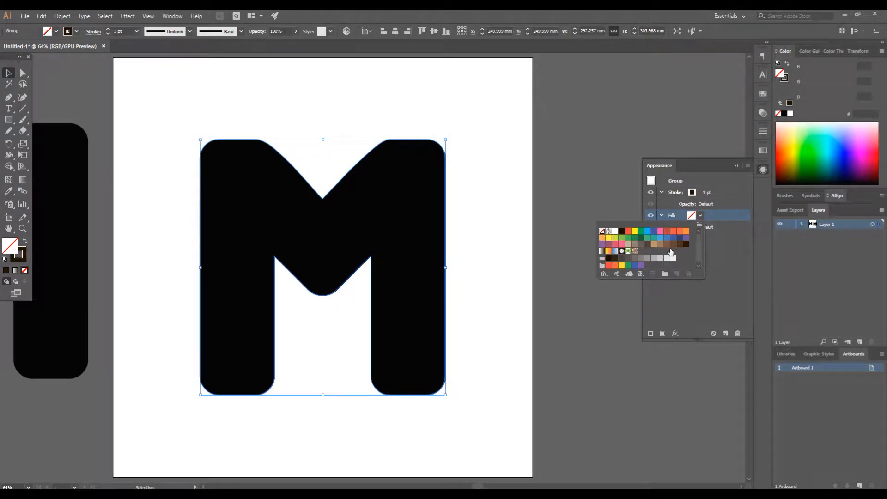
{"action": "left_click", "coordinate": [719, 285]}
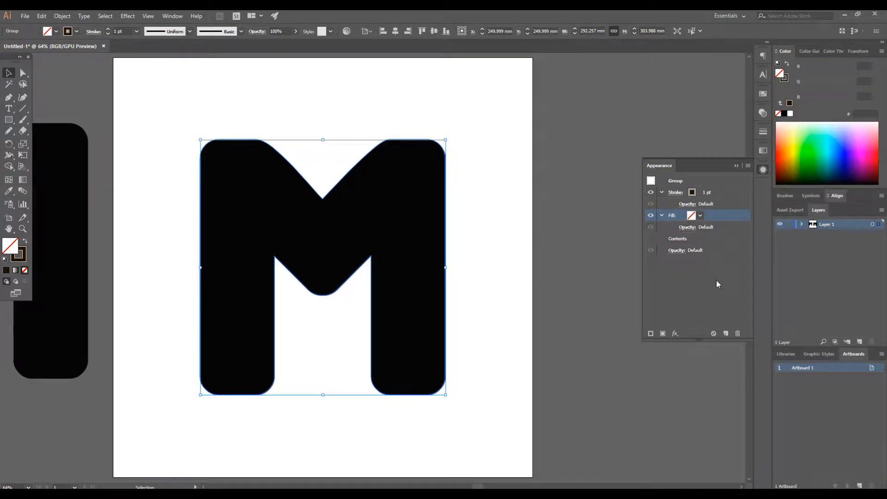
Set the new stroke's color to yellow (fff343)
{"action": "left_click", "coordinate": [693, 192]}
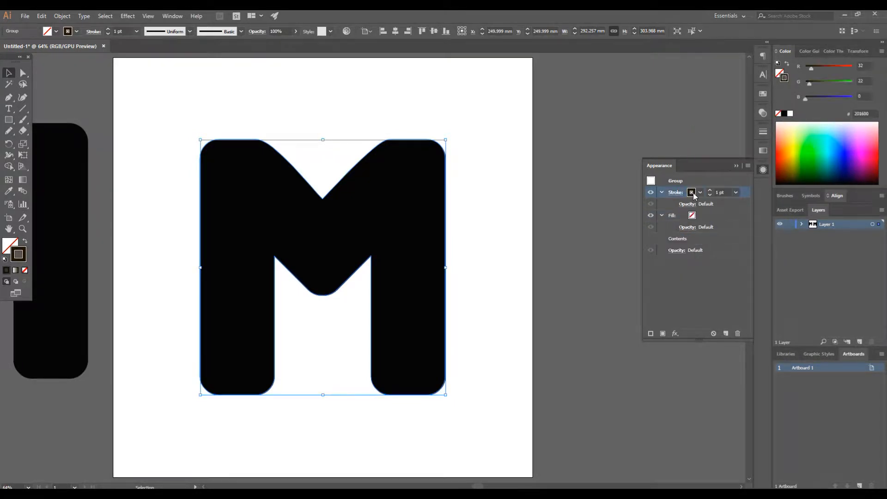
{"action": "left_click", "coordinate": [700, 192]}
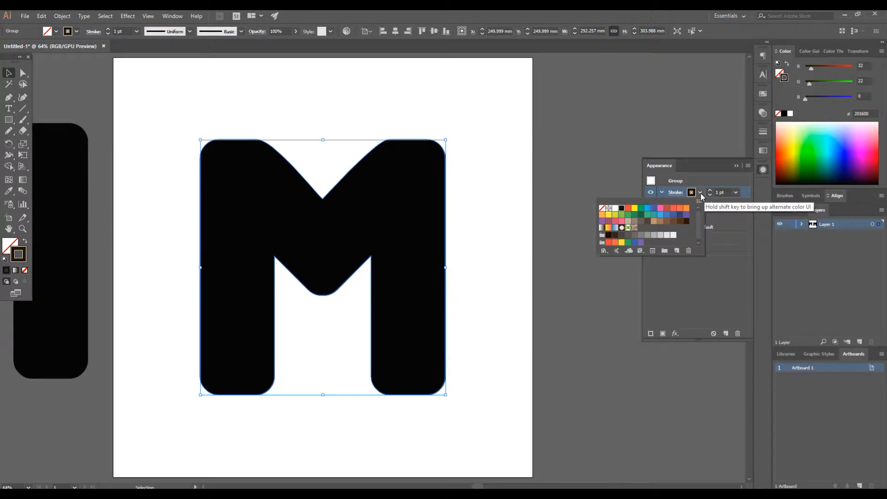
{"action": "left_click", "coordinate": [636, 211]}
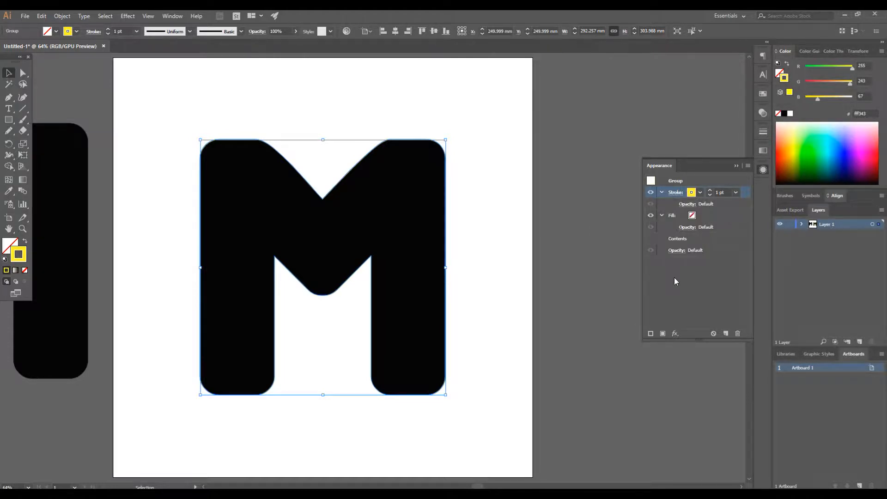
Draw a closed wavy freehand path around the letter M with the Pencil tool, weaving in and out across its edges
{"action": "left_click", "coordinate": [10, 133]}
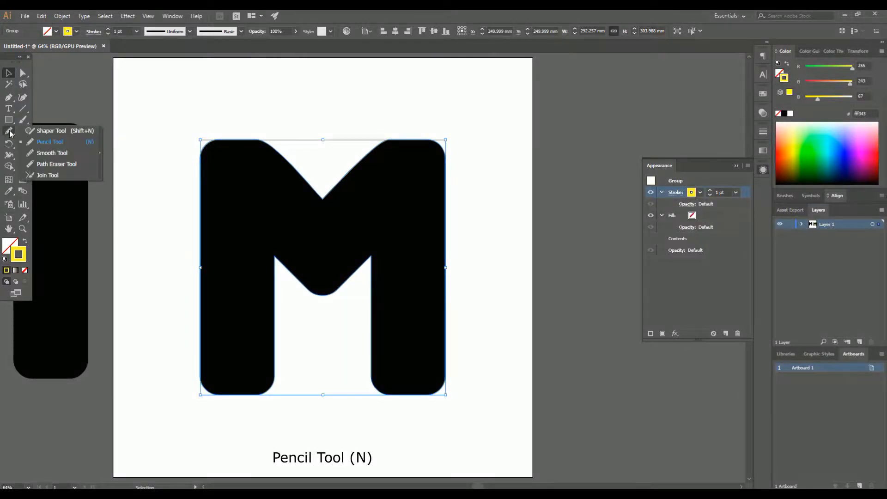
{"action": "left_click", "coordinate": [42, 144]}
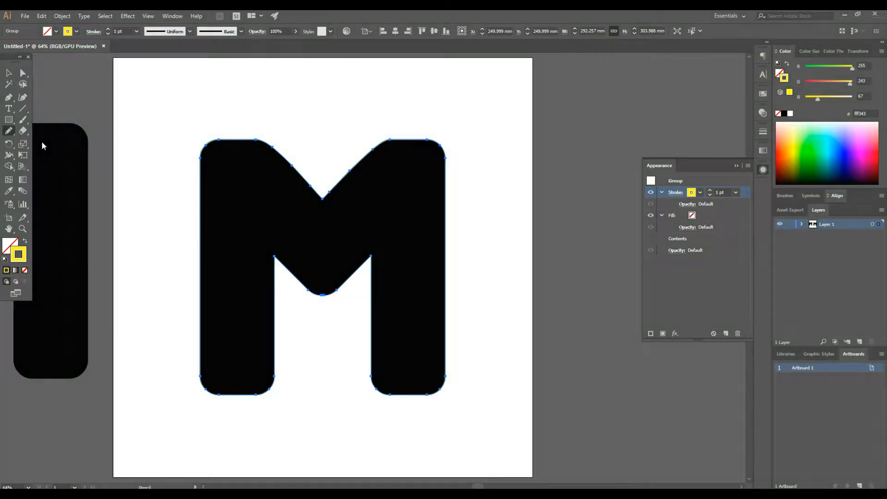
{"action": "mouse_move", "coordinate": [221, 147]}
{"action": "left_mouse_down"}
{"action": "mouse_move", "coordinate": [252, 129]}
{"action": "mouse_move", "coordinate": [274, 169]}
{"action": "mouse_move", "coordinate": [287, 180]}
{"action": "mouse_move", "coordinate": [308, 175]}
{"action": "mouse_move", "coordinate": [315, 207]}
{"action": "mouse_move", "coordinate": [333, 218]}
{"action": "mouse_move", "coordinate": [351, 205]}
{"action": "mouse_move", "coordinate": [356, 145]}
{"action": "mouse_move", "coordinate": [391, 139]}
{"action": "mouse_move", "coordinate": [400, 155]}
{"action": "mouse_move", "coordinate": [390, 169]}
{"action": "mouse_move", "coordinate": [404, 183]}
{"action": "mouse_move", "coordinate": [435, 142]}
{"action": "mouse_move", "coordinate": [461, 160]}
{"action": "mouse_move", "coordinate": [460, 193]}
{"action": "mouse_move", "coordinate": [429, 214]}
{"action": "mouse_move", "coordinate": [456, 299]}
{"action": "mouse_move", "coordinate": [438, 307]}
{"action": "mouse_move", "coordinate": [424, 334]}
{"action": "mouse_move", "coordinate": [460, 383]}
{"action": "mouse_move", "coordinate": [447, 399]}
{"action": "mouse_move", "coordinate": [412, 386]}
{"action": "mouse_move", "coordinate": [421, 383]}
{"action": "mouse_move", "coordinate": [390, 388]}
{"action": "mouse_move", "coordinate": [360, 354]}
{"action": "mouse_move", "coordinate": [412, 308]}
{"action": "mouse_move", "coordinate": [406, 286]}
{"action": "mouse_move", "coordinate": [350, 256]}
{"action": "mouse_move", "coordinate": [334, 299]}
{"action": "mouse_move", "coordinate": [299, 280]}
{"action": "mouse_move", "coordinate": [292, 258]}
{"action": "mouse_move", "coordinate": [274, 248]}
{"action": "mouse_move", "coordinate": [267, 290]}
{"action": "mouse_move", "coordinate": [290, 324]}
{"action": "mouse_move", "coordinate": [266, 394]}
{"action": "mouse_move", "coordinate": [201, 387]}
{"action": "mouse_move", "coordinate": [197, 364]}
{"action": "mouse_move", "coordinate": [217, 348]}
{"action": "mouse_move", "coordinate": [197, 277]}
{"action": "mouse_move", "coordinate": [228, 237]}
{"action": "mouse_move", "coordinate": [190, 171]}
{"action": "mouse_move", "coordinate": [197, 179]}
{"action": "mouse_move", "coordinate": [196, 144]}
{"action": "mouse_move", "coordinate": [221, 148]}
{"action": "left_mouse_up"}
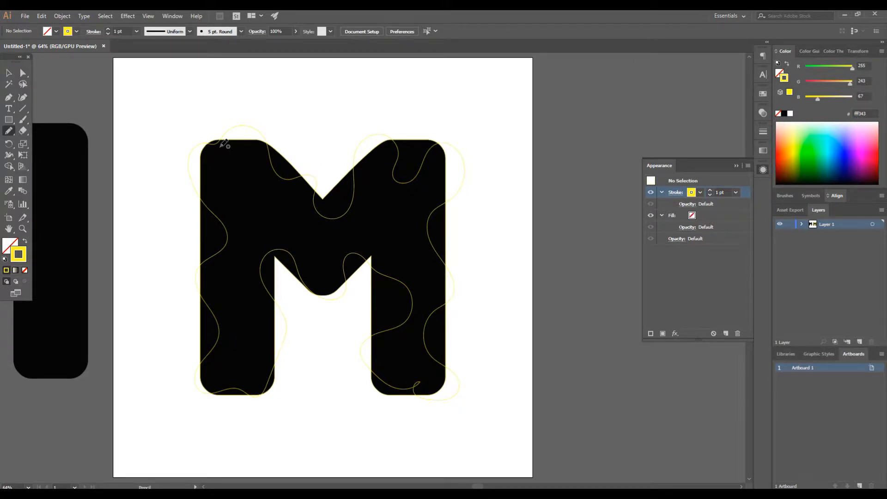
Set the stroke color to green (52ac62) and draw a second wavy freehand path around the letter M with the Pencil tool
{"action": "left_click", "coordinate": [693, 193]}
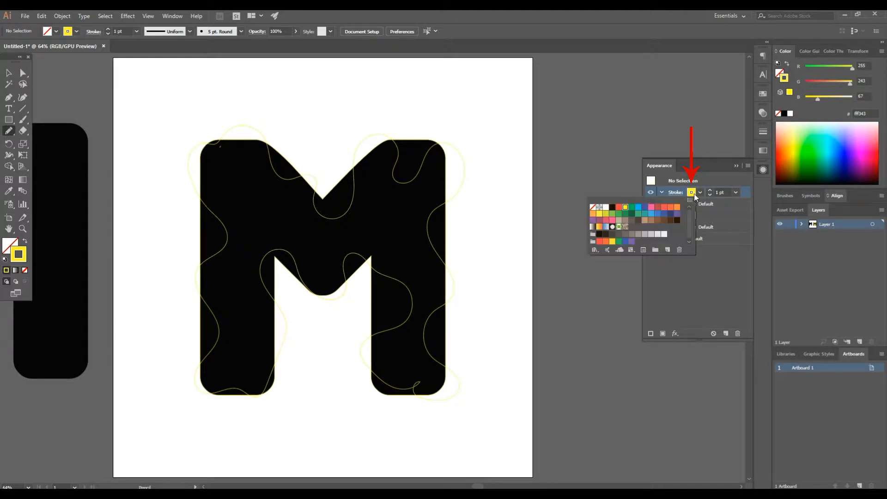
{"action": "left_click", "coordinate": [632, 208]}
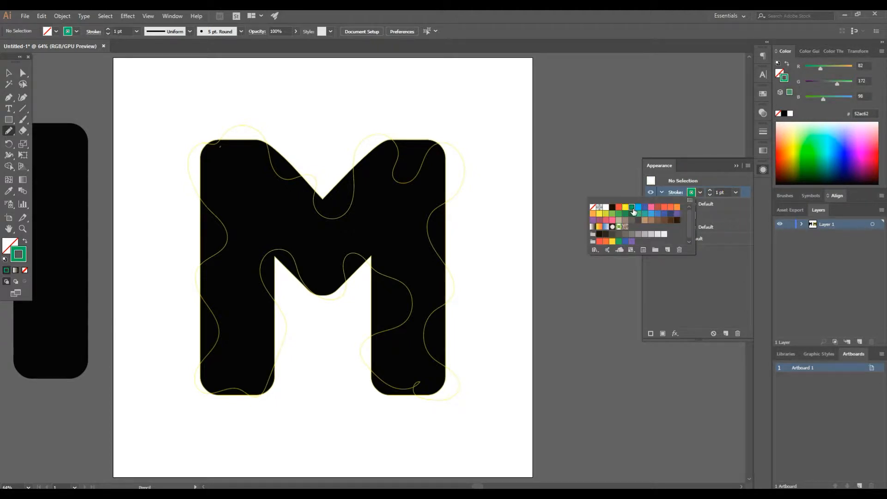
{"action": "left_click", "coordinate": [267, 154]}
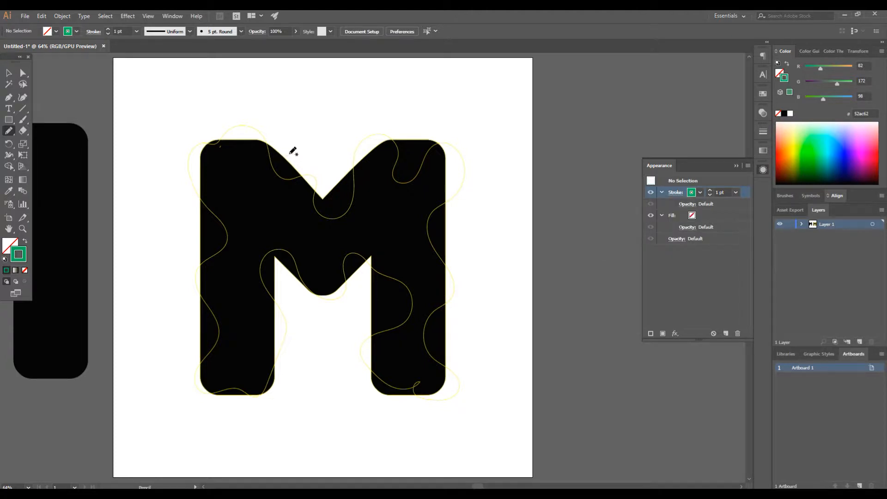
{"action": "left_click", "coordinate": [694, 279]}
{"action": "mouse_move", "coordinate": [261, 154]}
{"action": "left_mouse_down"}
{"action": "mouse_move", "coordinate": [287, 153]}
{"action": "mouse_move", "coordinate": [294, 178]}
{"action": "mouse_move", "coordinate": [321, 184]}
{"action": "mouse_move", "coordinate": [314, 213]}
{"action": "mouse_move", "coordinate": [334, 233]}
{"action": "mouse_move", "coordinate": [351, 224]}
{"action": "mouse_move", "coordinate": [340, 182]}
{"action": "mouse_move", "coordinate": [348, 171]}
{"action": "mouse_move", "coordinate": [380, 161]}
{"action": "mouse_move", "coordinate": [396, 187]}
{"action": "mouse_move", "coordinate": [414, 185]}
{"action": "mouse_move", "coordinate": [424, 163]}
{"action": "mouse_move", "coordinate": [455, 201]}
{"action": "mouse_move", "coordinate": [424, 243]}
{"action": "mouse_move", "coordinate": [456, 274]}
{"action": "mouse_move", "coordinate": [460, 293]}
{"action": "mouse_move", "coordinate": [431, 292]}
{"action": "mouse_move", "coordinate": [423, 350]}
{"action": "mouse_move", "coordinate": [432, 379]}
{"action": "mouse_move", "coordinate": [375, 379]}
{"action": "mouse_move", "coordinate": [349, 366]}
{"action": "mouse_move", "coordinate": [360, 351]}
{"action": "mouse_move", "coordinate": [400, 347]}
{"action": "mouse_move", "coordinate": [395, 315]}
{"action": "mouse_move", "coordinate": [414, 293]}
{"action": "mouse_move", "coordinate": [404, 265]}
{"action": "mouse_move", "coordinate": [361, 255]}
{"action": "mouse_move", "coordinate": [357, 275]}
{"action": "mouse_move", "coordinate": [297, 293]}
{"action": "mouse_move", "coordinate": [291, 253]}
{"action": "mouse_move", "coordinate": [270, 235]}
{"action": "mouse_move", "coordinate": [248, 244]}
{"action": "mouse_move", "coordinate": [254, 276]}
{"action": "left_mouse_up"}
{"action": "mouse_move", "coordinate": [288, 314]}
{"action": "left_mouse_down"}
{"action": "mouse_move", "coordinate": [291, 345]}
{"action": "mouse_move", "coordinate": [254, 358]}
{"action": "mouse_move", "coordinate": [240, 409]}
{"action": "mouse_move", "coordinate": [194, 403]}
{"action": "mouse_move", "coordinate": [189, 371]}
{"action": "mouse_move", "coordinate": [225, 355]}
{"action": "mouse_move", "coordinate": [233, 339]}
{"action": "mouse_move", "coordinate": [185, 282]}
{"action": "mouse_move", "coordinate": [180, 259]}
{"action": "mouse_move", "coordinate": [207, 247]}
{"action": "mouse_move", "coordinate": [232, 263]}
{"action": "mouse_move", "coordinate": [241, 243]}
{"action": "mouse_move", "coordinate": [235, 205]}
{"action": "mouse_move", "coordinate": [202, 198]}
{"action": "mouse_move", "coordinate": [179, 179]}
{"action": "mouse_move", "coordinate": [183, 161]}
{"action": "mouse_move", "coordinate": [240, 175]}
{"action": "mouse_move", "coordinate": [250, 160]}
{"action": "mouse_move", "coordinate": [242, 125]}
{"action": "mouse_move", "coordinate": [257, 125]}
{"action": "mouse_move", "coordinate": [260, 153]}
{"action": "left_mouse_up"}
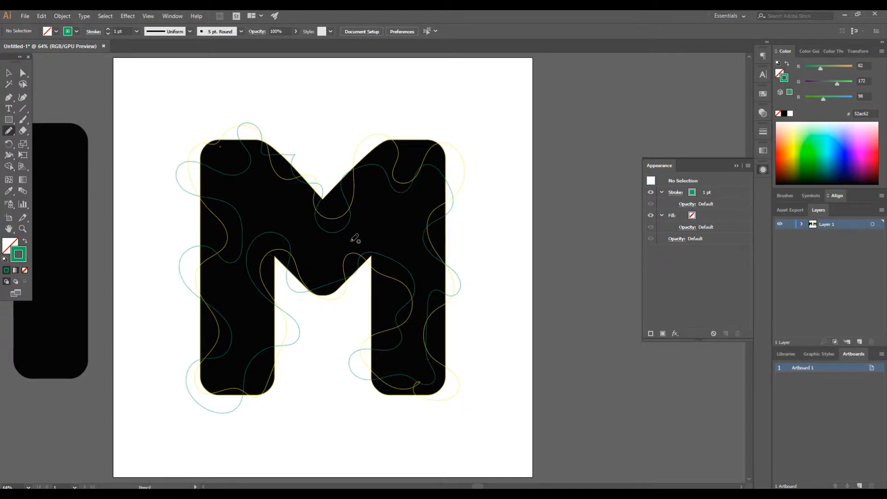
Set the stroke color to blue (3eb5f1) and draw a third wavy freehand path, mostly inside the letter M
{"action": "left_click", "coordinate": [695, 193]}
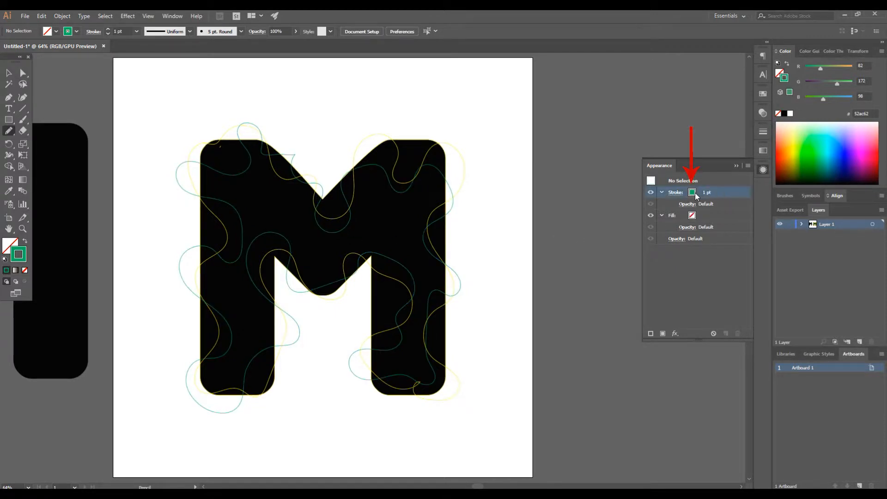
{"action": "left_click", "coordinate": [694, 193]}
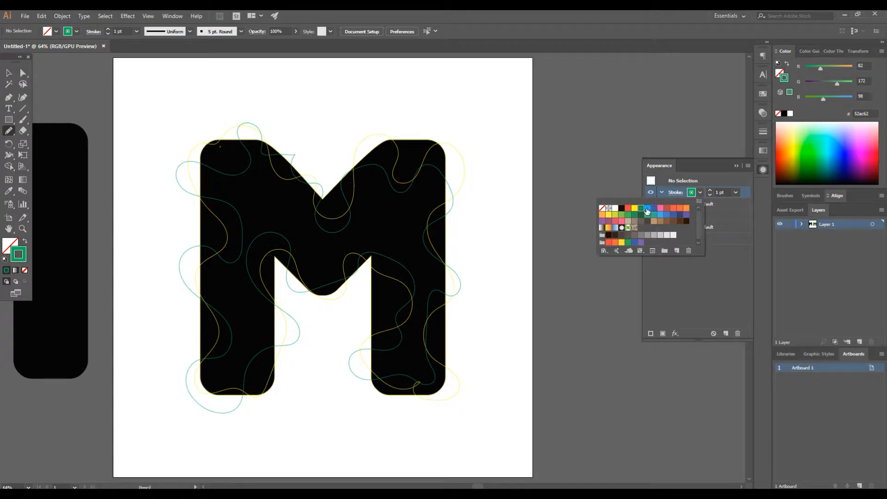
{"action": "left_click", "coordinate": [647, 211]}
{"action": "left_click", "coordinate": [695, 278]}
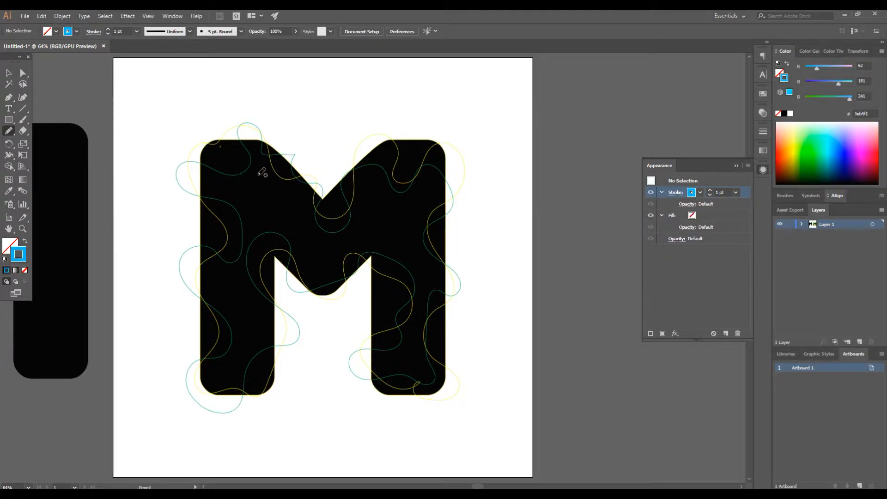
{"action": "mouse_move", "coordinate": [243, 161]}
{"action": "left_mouse_down"}
{"action": "mouse_move", "coordinate": [291, 174]}
{"action": "mouse_move", "coordinate": [295, 216]}
{"action": "mouse_move", "coordinate": [342, 246]}
{"action": "mouse_move", "coordinate": [364, 231]}
{"action": "mouse_move", "coordinate": [350, 183]}
{"action": "mouse_move", "coordinate": [364, 174]}
{"action": "mouse_move", "coordinate": [381, 180]}
{"action": "mouse_move", "coordinate": [398, 206]}
{"action": "mouse_move", "coordinate": [415, 182]}
{"action": "mouse_move", "coordinate": [411, 158]}
{"action": "mouse_move", "coordinate": [435, 166]}
{"action": "mouse_move", "coordinate": [439, 191]}
{"action": "mouse_move", "coordinate": [424, 234]}
{"action": "mouse_move", "coordinate": [435, 246]}
{"action": "mouse_move", "coordinate": [400, 250]}
{"action": "mouse_move", "coordinate": [445, 289]}
{"action": "mouse_move", "coordinate": [446, 308]}
{"action": "mouse_move", "coordinate": [421, 349]}
{"action": "mouse_move", "coordinate": [436, 370]}
{"action": "mouse_move", "coordinate": [434, 384]}
{"action": "mouse_move", "coordinate": [390, 377]}
{"action": "mouse_move", "coordinate": [402, 350]}
{"action": "mouse_move", "coordinate": [383, 329]}
{"action": "mouse_move", "coordinate": [402, 320]}
{"action": "mouse_move", "coordinate": [418, 287]}
{"action": "mouse_move", "coordinate": [406, 263]}
{"action": "mouse_move", "coordinate": [385, 251]}
{"action": "mouse_move", "coordinate": [346, 251]}
{"action": "mouse_move", "coordinate": [346, 294]}
{"action": "mouse_move", "coordinate": [335, 305]}
{"action": "mouse_move", "coordinate": [319, 287]}
{"action": "mouse_move", "coordinate": [319, 262]}
{"action": "mouse_move", "coordinate": [248, 228]}
{"action": "mouse_move", "coordinate": [258, 310]}
{"action": "mouse_move", "coordinate": [281, 329]}
{"action": "mouse_move", "coordinate": [264, 349]}
{"action": "mouse_move", "coordinate": [263, 371]}
{"action": "mouse_move", "coordinate": [229, 366]}
{"action": "mouse_move", "coordinate": [236, 341]}
{"action": "mouse_move", "coordinate": [208, 312]}
{"action": "mouse_move", "coordinate": [219, 288]}
{"action": "mouse_move", "coordinate": [199, 254]}
{"action": "mouse_move", "coordinate": [207, 248]}
{"action": "mouse_move", "coordinate": [221, 286]}
{"action": "mouse_move", "coordinate": [204, 257]}
{"action": "mouse_move", "coordinate": [231, 238]}
{"action": "mouse_move", "coordinate": [244, 195]}
{"action": "mouse_move", "coordinate": [213, 170]}
{"action": "mouse_move", "coordinate": [235, 172]}
{"action": "mouse_move", "coordinate": [242, 158]}
{"action": "mouse_move", "coordinate": [286, 203]}
{"action": "left_mouse_up"}
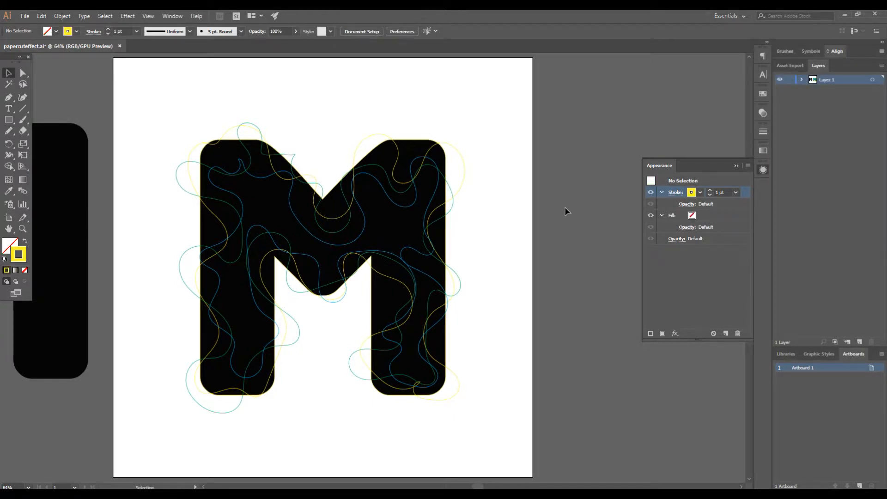
Draw a square of about 50 mm above the artboard's upper-left corner and swap its fill and stroke, giving it a yellow fill
{"action": "scroll", "coordinate": [565, 211], "scroll_direction": "up", "scroll_amount": 5}
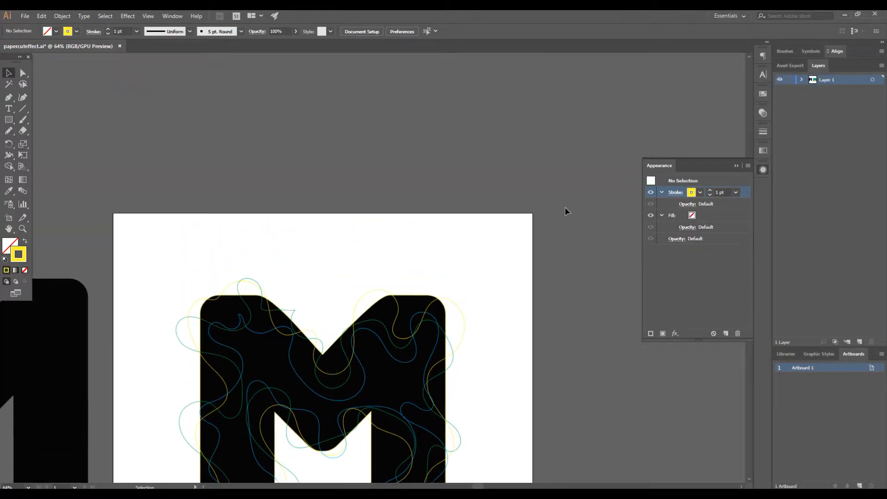
{"action": "scroll", "coordinate": [565, 212], "scroll_direction": "up", "scroll_amount": 1}
{"action": "left_click_drag", "start_coordinate": [9, 122], "coordinate": [48, 121]}
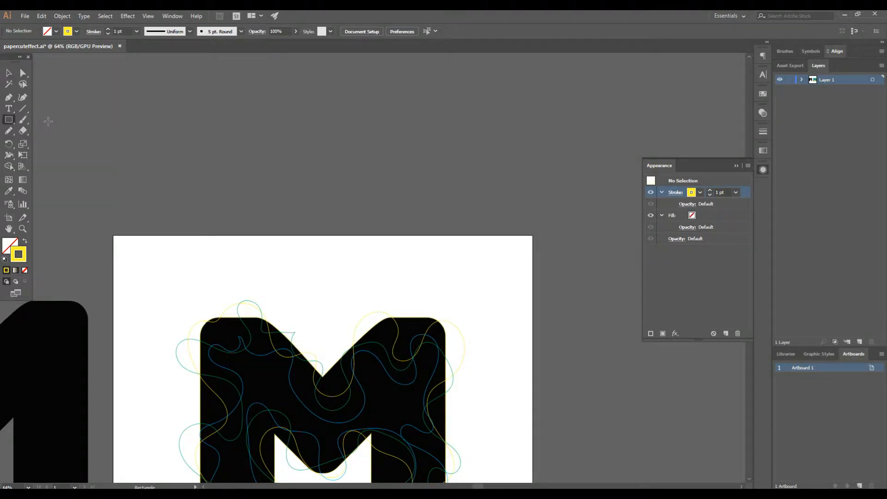
{"action": "left_click_drag", "start_coordinate": [114, 166], "coordinate": [155, 198]}
{"action": "left_click", "coordinate": [25, 241]}
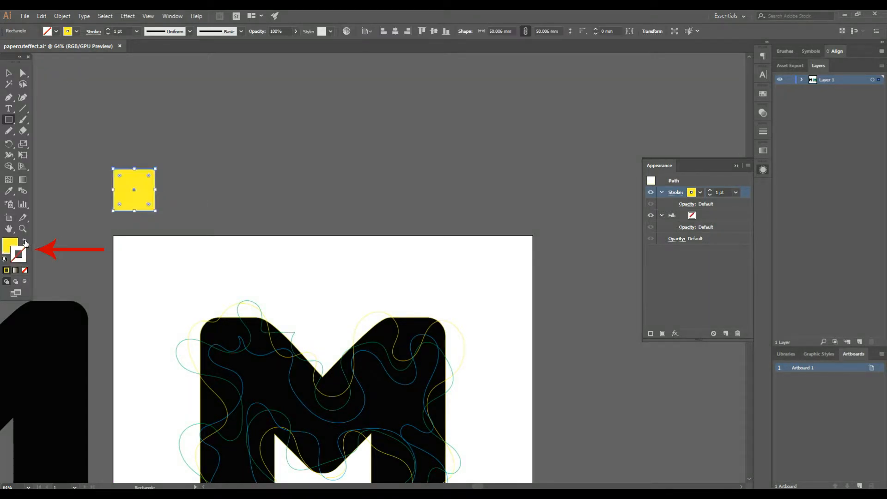
Set the small square's fill color to 605399
{"action": "left_click", "coordinate": [9, 244]}
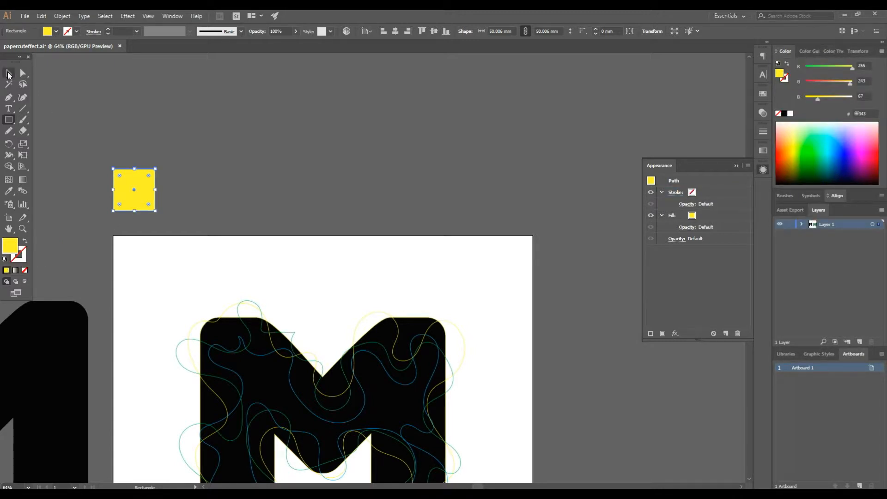
{"action": "left_click", "coordinate": [8, 74]}
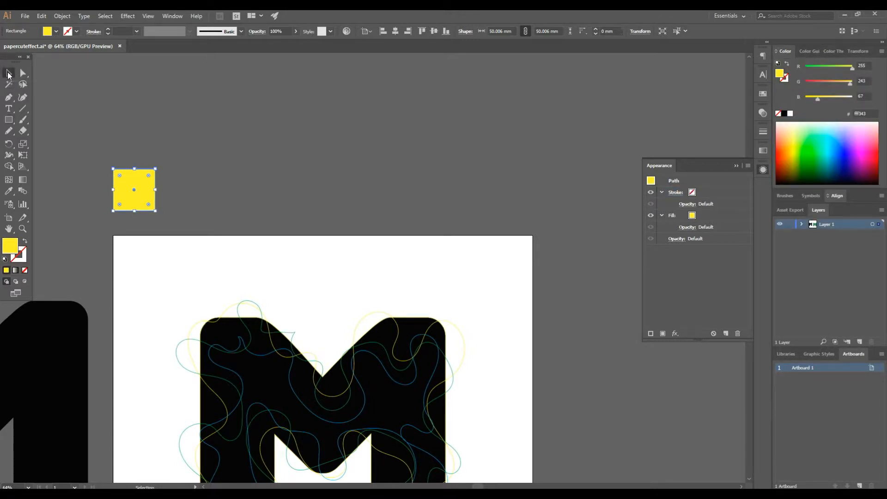
{"action": "double_click", "coordinate": [12, 250]}
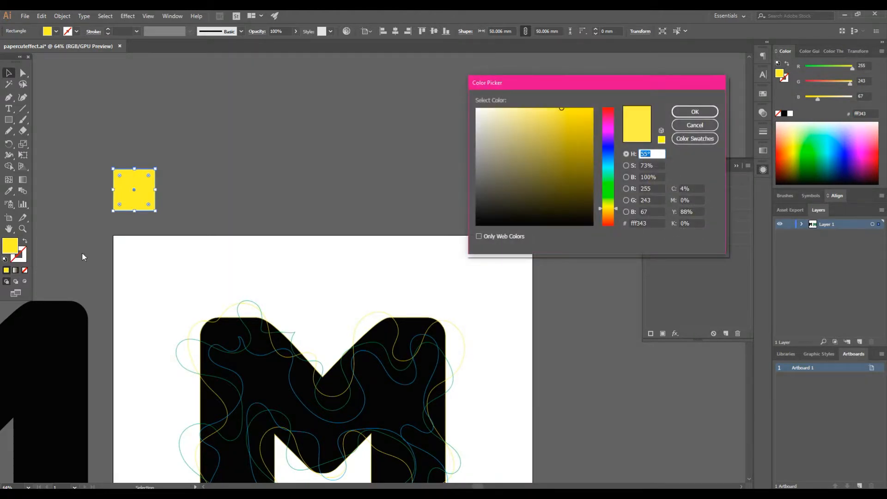
{"action": "left_click_drag", "start_coordinate": [648, 221], "coordinate": [623, 222]}
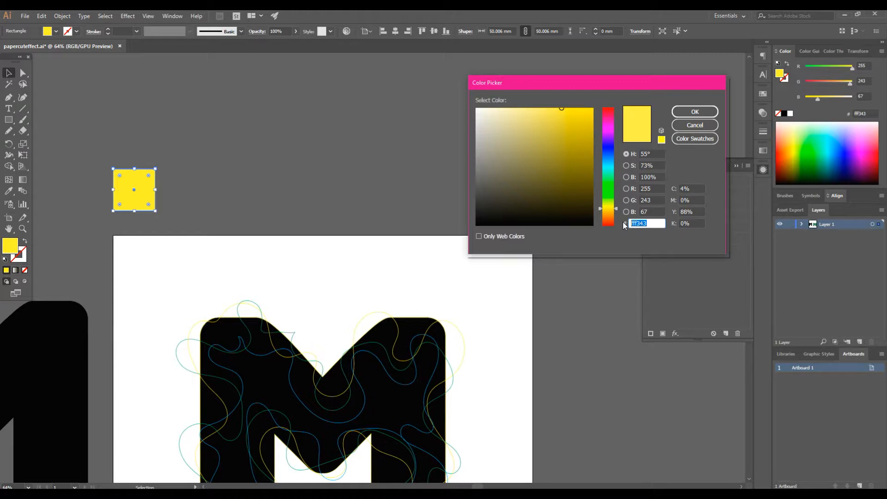
{"action": "type", "text": "605399"}
{"action": "left_click", "coordinate": [694, 112]}
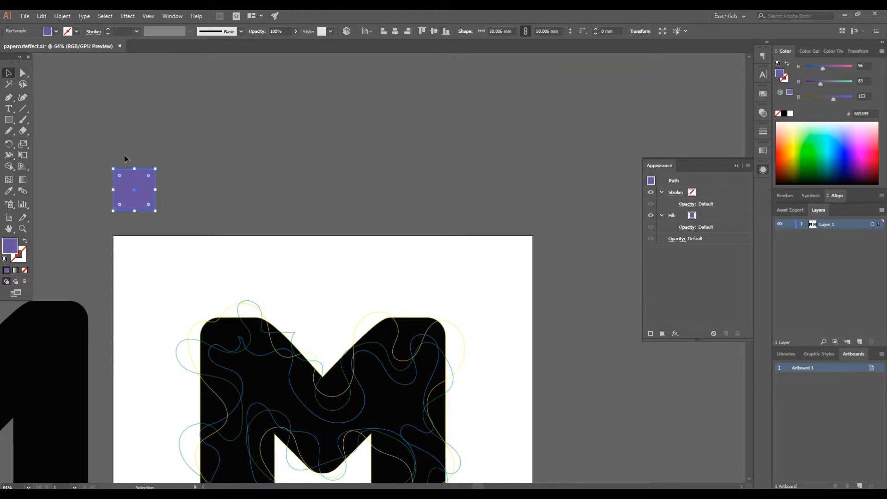
Duplicate the purple square to form an evenly spaced horizontal row of four squares above the artboard
{"action": "left_click_drag", "start_coordinate": [146, 191], "coordinate": [196, 189]}
{"action": "left_click_drag", "start_coordinate": [107, 149], "coordinate": [273, 192]}
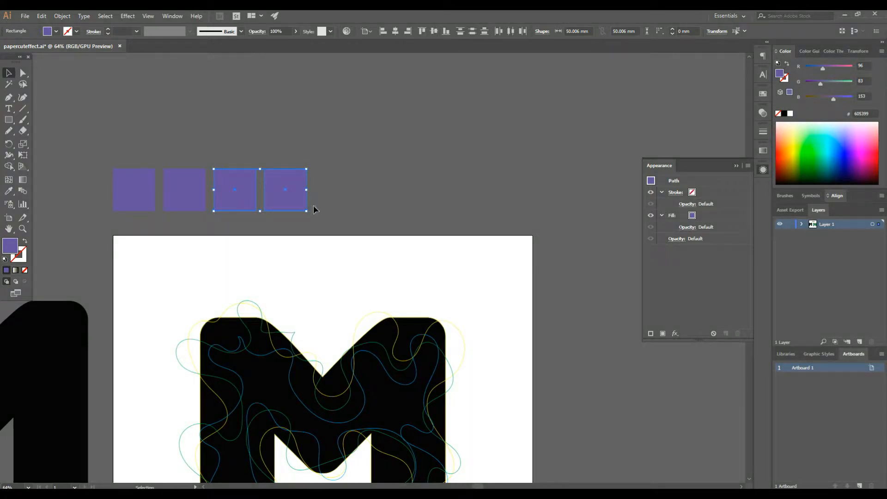
{"action": "left_click", "coordinate": [330, 199]}
Set the fill of the second square in the row to ada1e6
{"action": "left_click", "coordinate": [188, 190]}
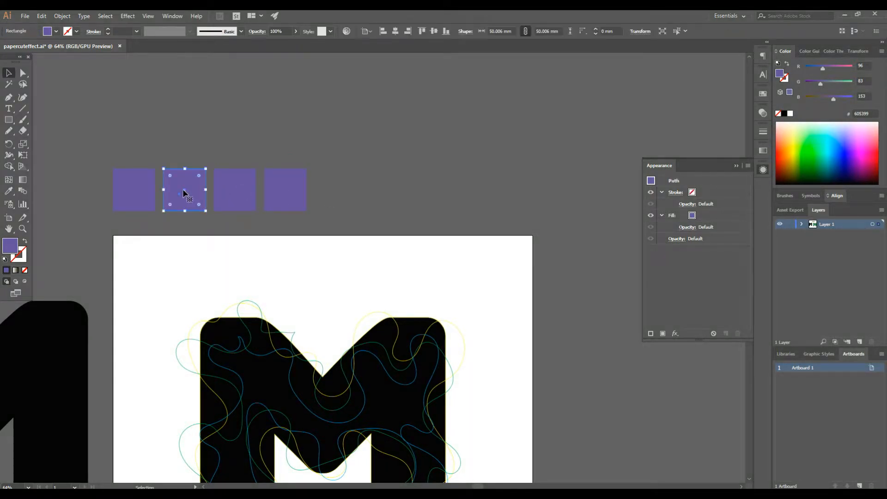
{"action": "double_click", "coordinate": [13, 252]}
{"action": "left_click_drag", "start_coordinate": [652, 223], "coordinate": [621, 218]}
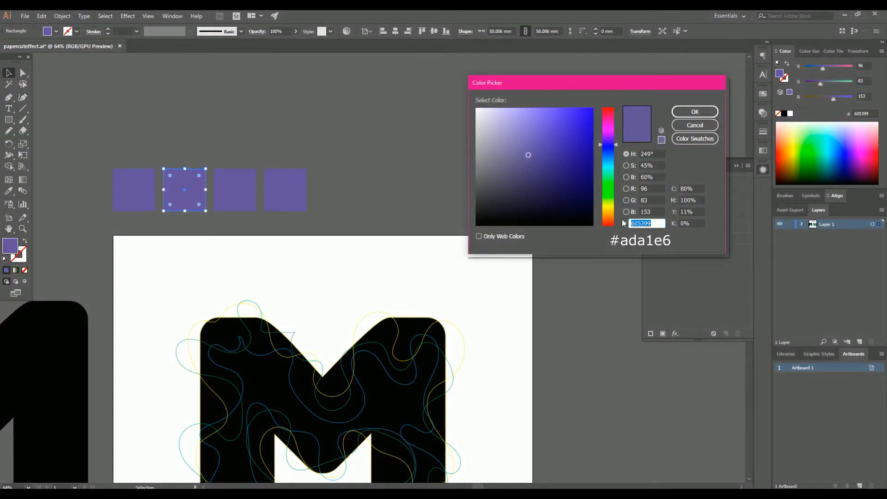
{"action": "type", "text": "ada1e6"}
{"action": "left_click", "coordinate": [695, 111]}
Move the first purple square to the right end of the row, keeping the same spacing
{"action": "left_click", "coordinate": [235, 190]}
{"action": "left_click_drag", "start_coordinate": [134, 197], "coordinate": [337, 192]}
{"action": "left_click", "coordinate": [278, 146]}
Set the fill of the square just right of the lavender one to e4def9
{"action": "left_click", "coordinate": [235, 190]}
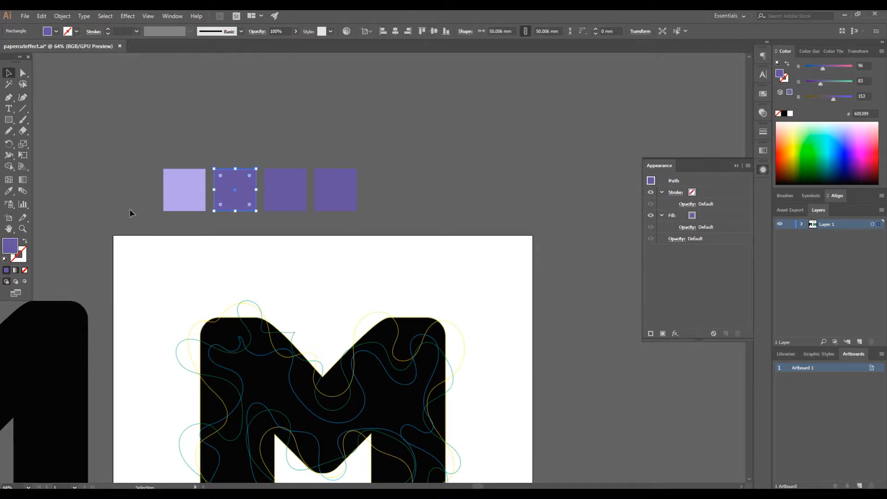
{"action": "double_click", "coordinate": [12, 244]}
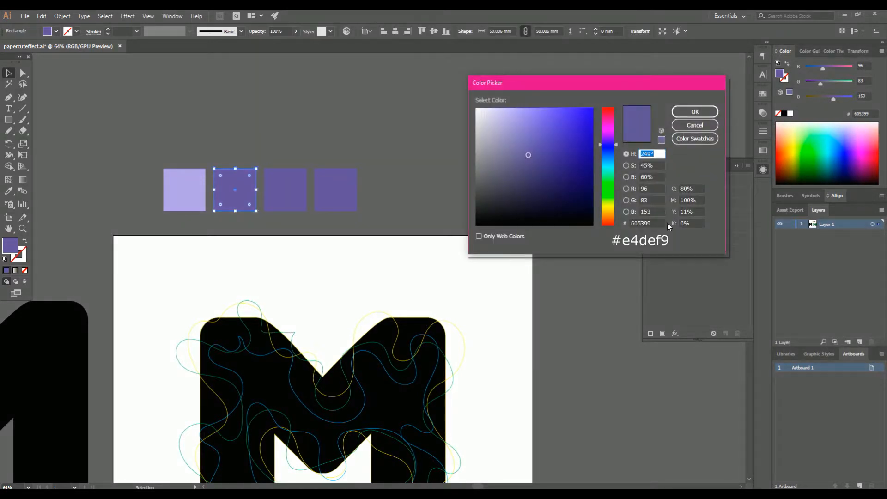
{"action": "left_click_drag", "start_coordinate": [664, 224], "coordinate": [623, 223]}
{"action": "type", "text": "e4def9"}
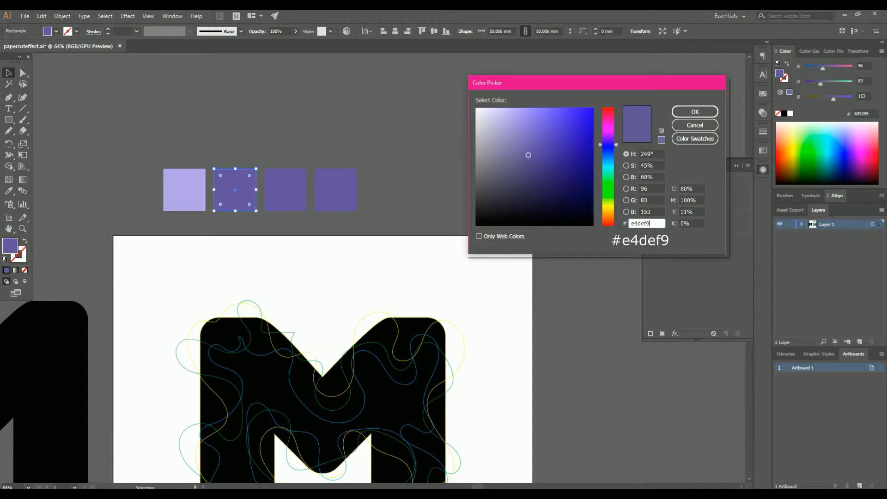
{"action": "left_click", "coordinate": [695, 111]}
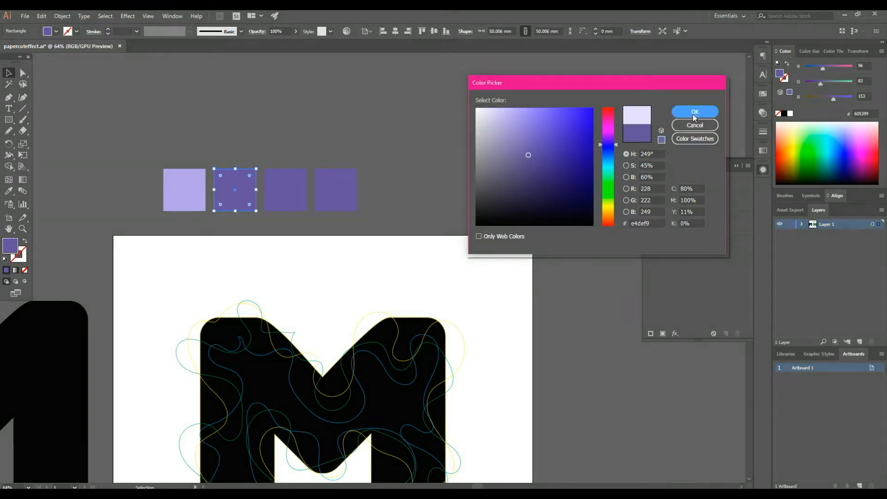
Set the fill of the third square in the row to ebc1ee
{"action": "left_click", "coordinate": [277, 194]}
{"action": "double_click", "coordinate": [12, 248]}
{"action": "left_click_drag", "start_coordinate": [654, 225], "coordinate": [603, 226]}
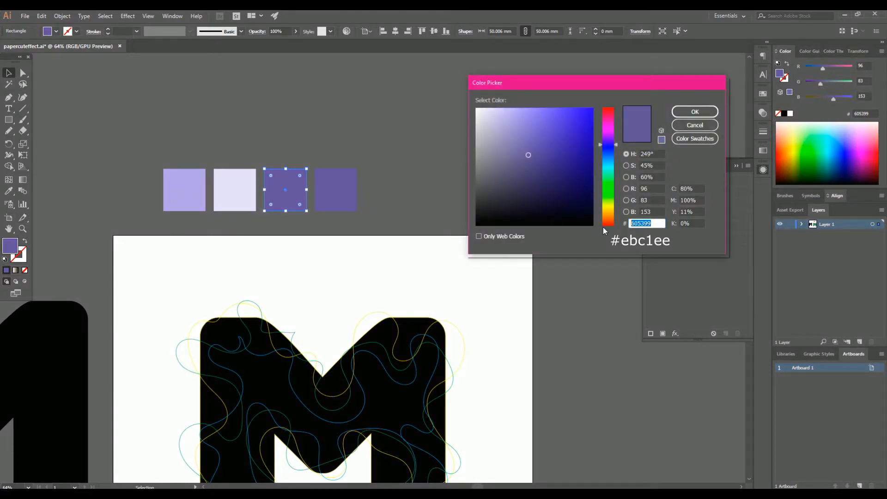
{"action": "type", "text": "ebc1ee"}
{"action": "left_click", "coordinate": [695, 112]}
Set the fill of the last square in the row to d562be, deselect it and save the document
{"action": "left_click", "coordinate": [336, 195]}
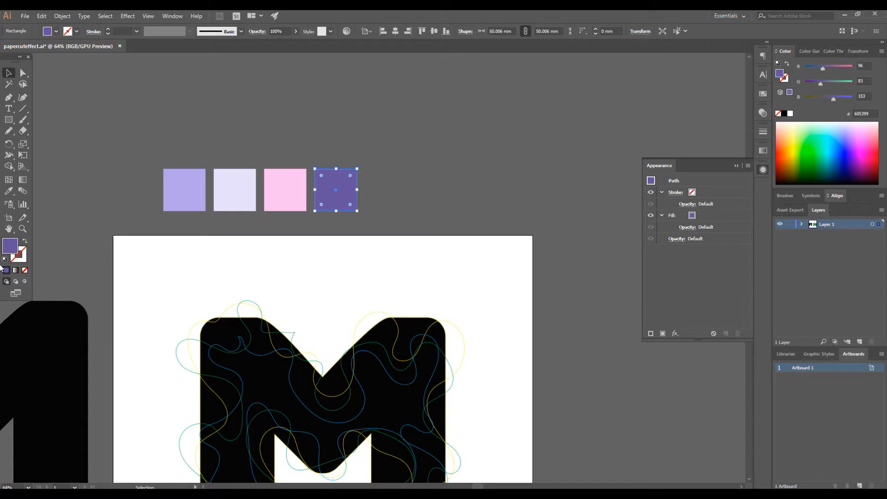
{"action": "double_click", "coordinate": [11, 247]}
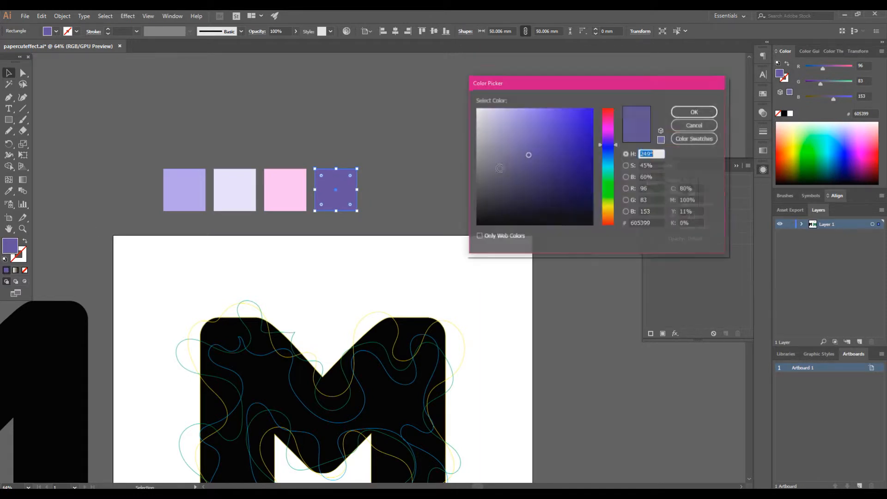
{"action": "left_click", "coordinate": [653, 220]}
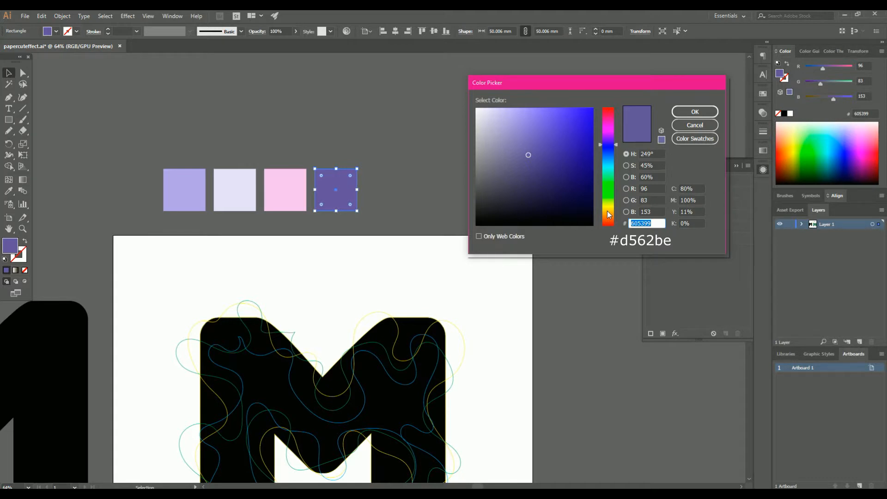
{"action": "type", "text": "d"}
{"action": "left_click", "coordinate": [700, 110]}
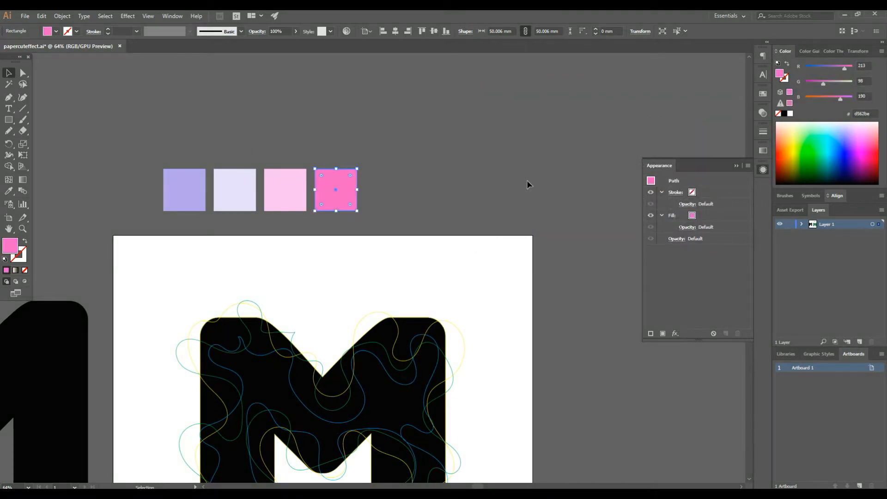
{"action": "left_click", "coordinate": [525, 182]}
{"action": "scroll", "coordinate": [555, 208], "scroll_direction": "down", "scroll_amount": 4}
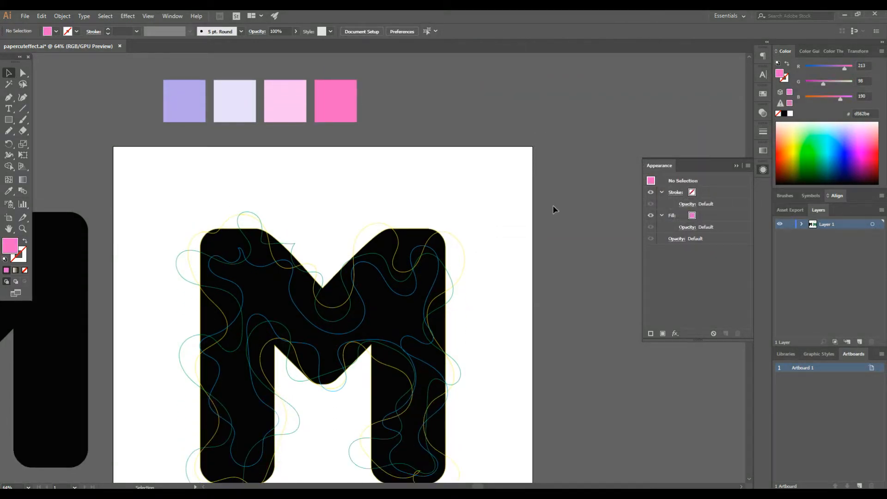
{"action": "key", "text": "ctrl+s"}
Draw a square of about 375 mm around the letter M with a pink stroke and no fill, and center it on the letter
{"action": "scroll", "coordinate": [554, 210], "scroll_direction": "down", "scroll_amount": 3}
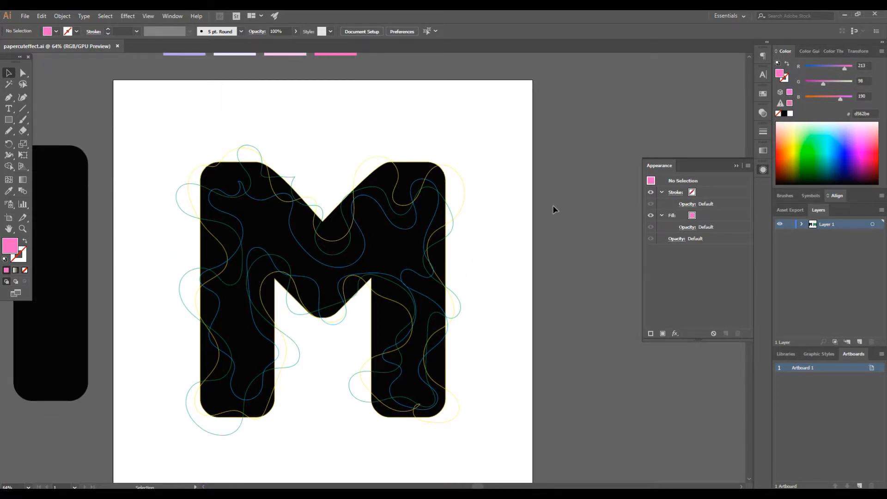
{"action": "left_click", "coordinate": [9, 119]}
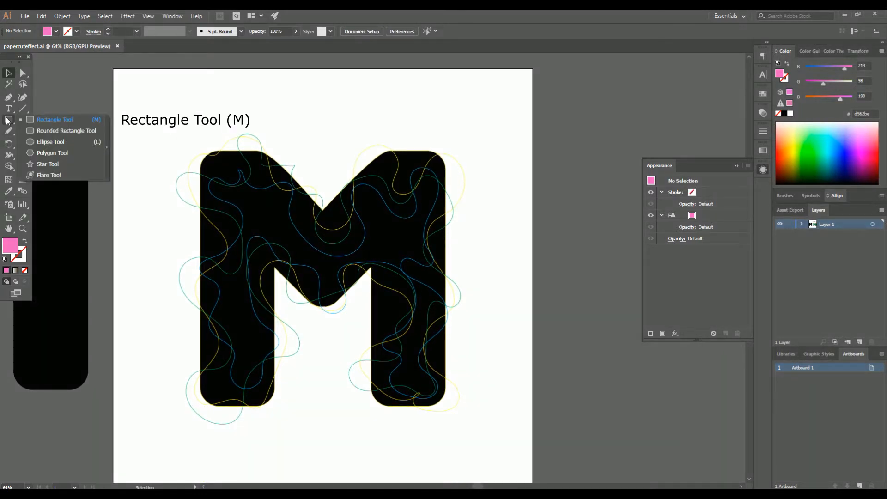
{"action": "left_click", "coordinate": [59, 121]}
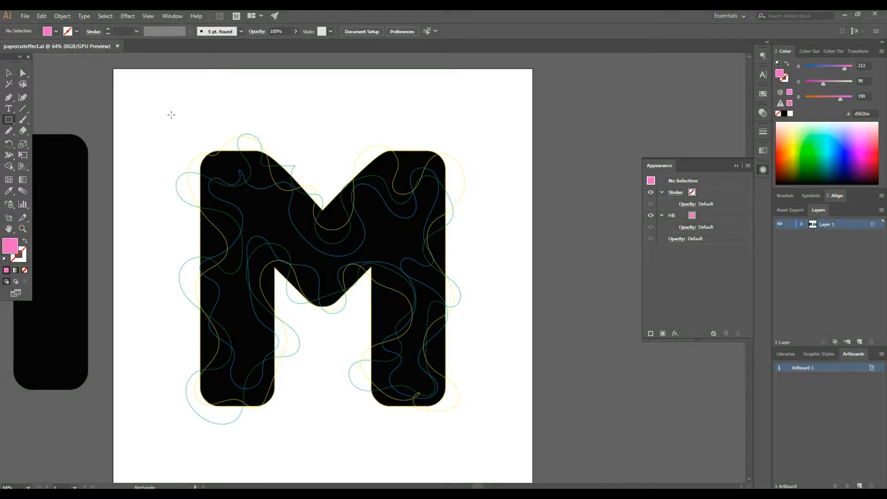
{"action": "left_click_drag", "start_coordinate": [172, 115], "coordinate": [448, 431]}
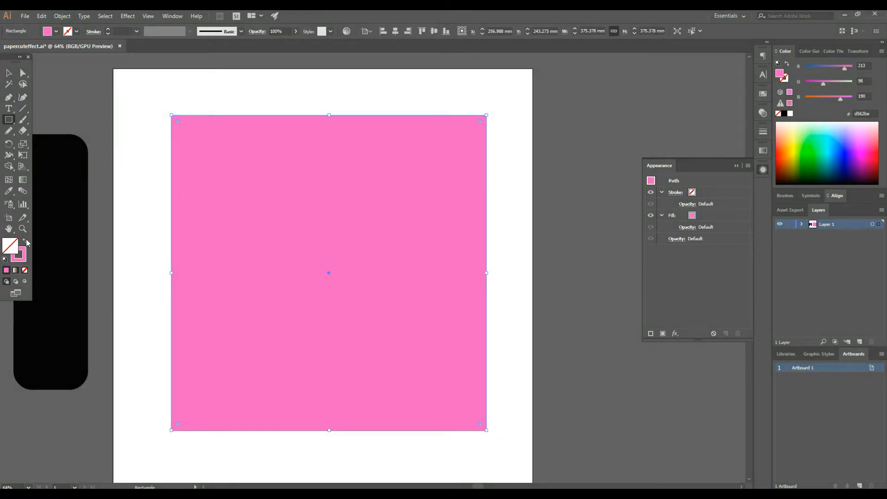
{"action": "left_click", "coordinate": [25, 241]}
{"action": "left_click", "coordinate": [8, 73]}
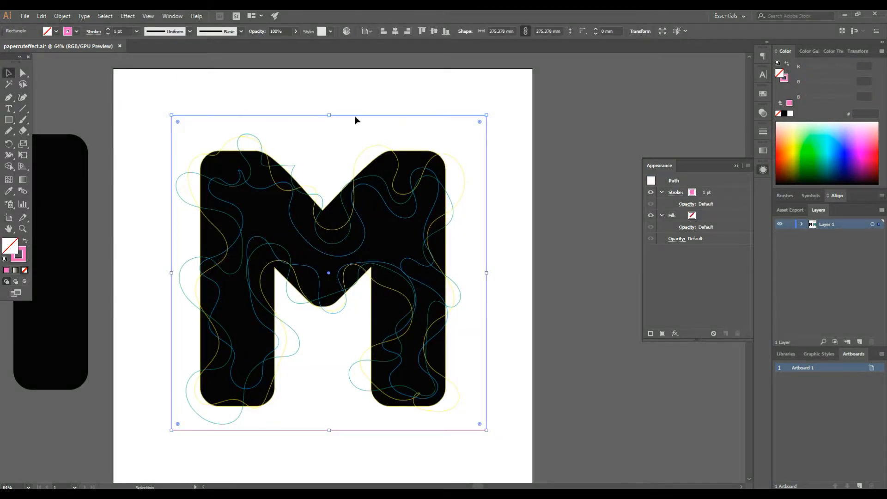
{"action": "left_click_drag", "start_coordinate": [349, 114], "coordinate": [349, 113]}
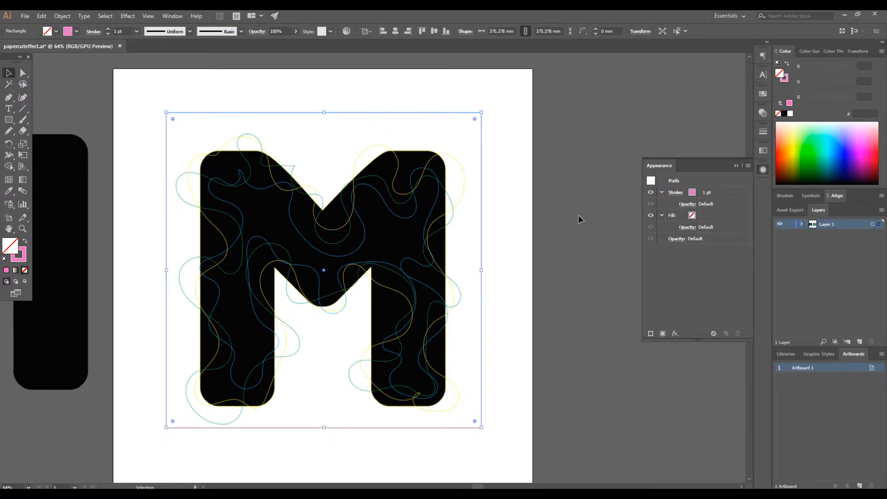
Scale the letter M, its wavy contours and the surrounding square together to about 259 mm and center them on the artboard
{"action": "left_click", "coordinate": [531, 136]}
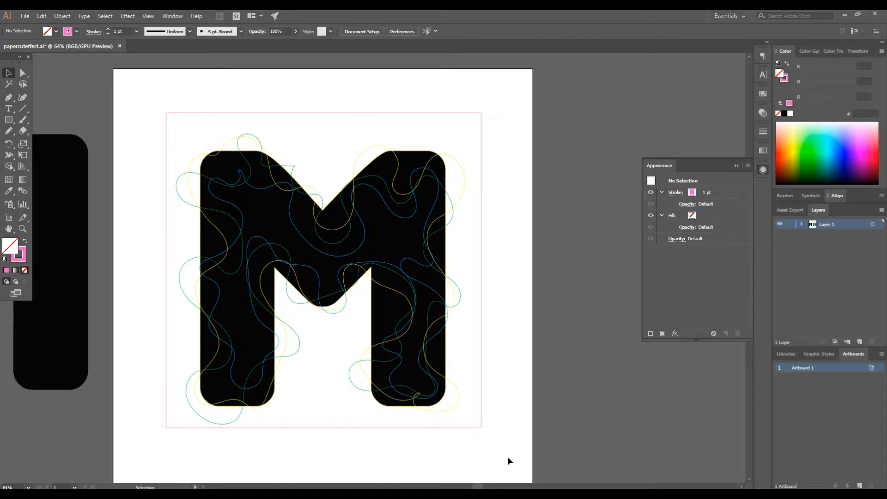
{"action": "key", "text": "ctrl+minus"}
{"action": "key", "text": "ctrl+minus"}
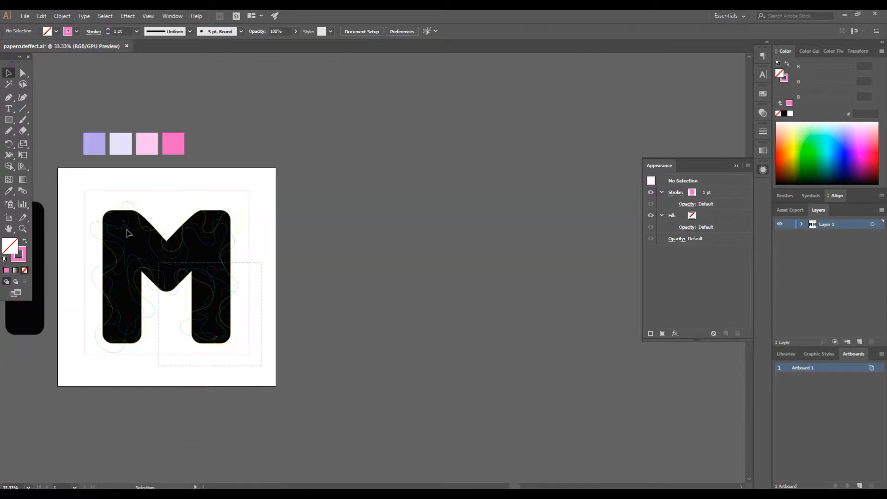
{"action": "mouse_move", "coordinate": [64, 174]}
{"action": "left_mouse_down"}
{"action": "mouse_move", "coordinate": [261, 366]}
{"action": "mouse_move", "coordinate": [215, 305]}
{"action": "mouse_move", "coordinate": [198, 304]}
{"action": "left_mouse_up"}
{"action": "left_click_drag", "start_coordinate": [154, 251], "coordinate": [179, 281]}
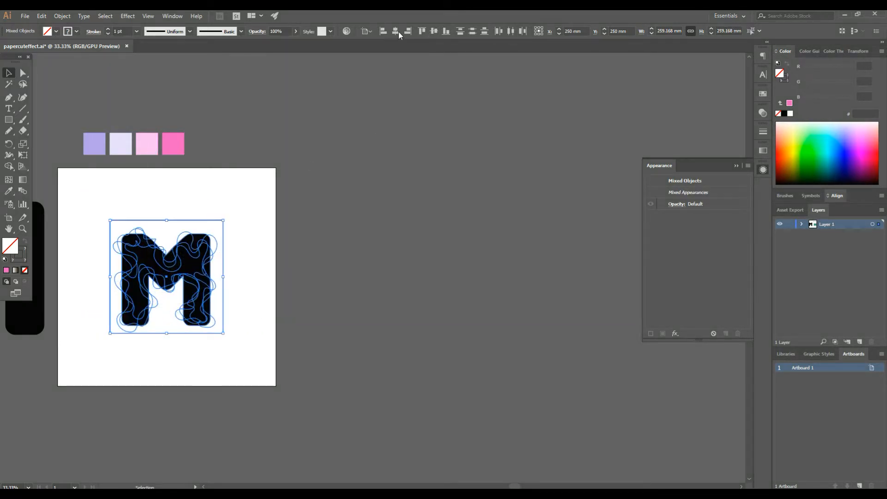
{"action": "left_click", "coordinate": [345, 238]}
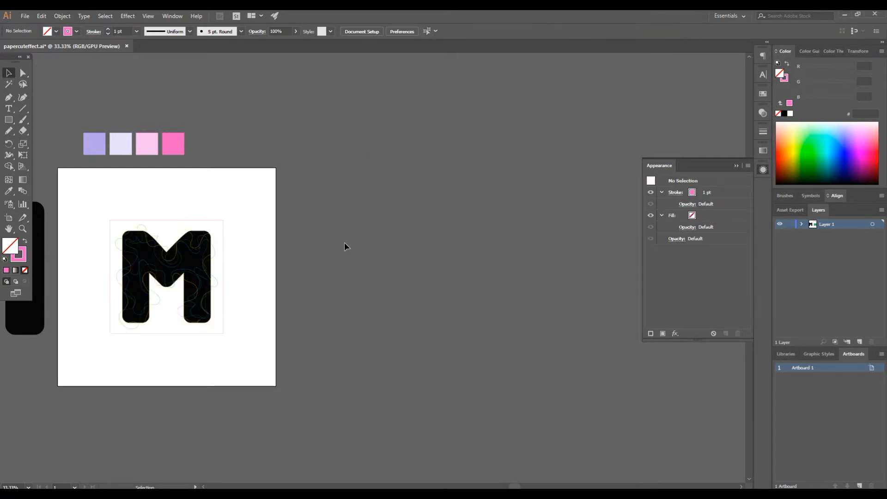
Move the pink-outlined square off the artboard to its right and fill it with the lavender palette color using the Eyedropper
{"action": "key", "text": "ctrl+plus"}
{"action": "left_click_drag", "start_coordinate": [134, 197], "coordinate": [418, 190]}
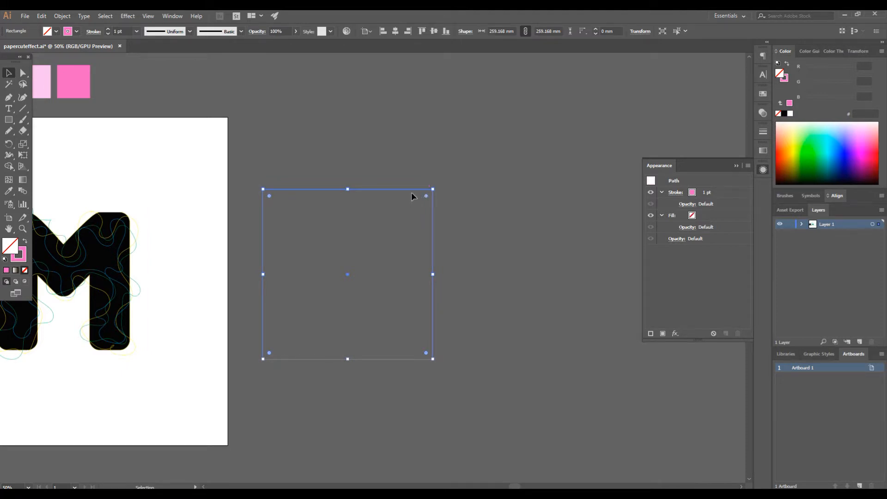
{"action": "left_click_drag", "start_coordinate": [504, 481], "coordinate": [498, 483]}
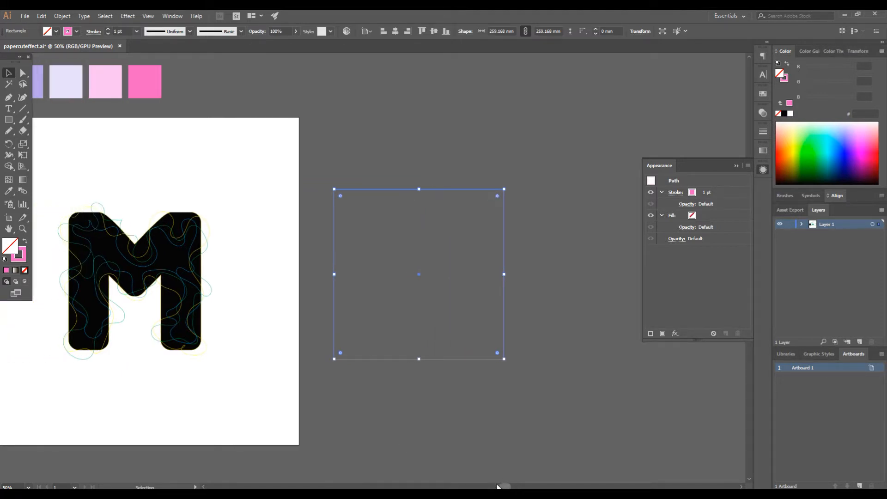
{"action": "left_click", "coordinate": [40, 83]}
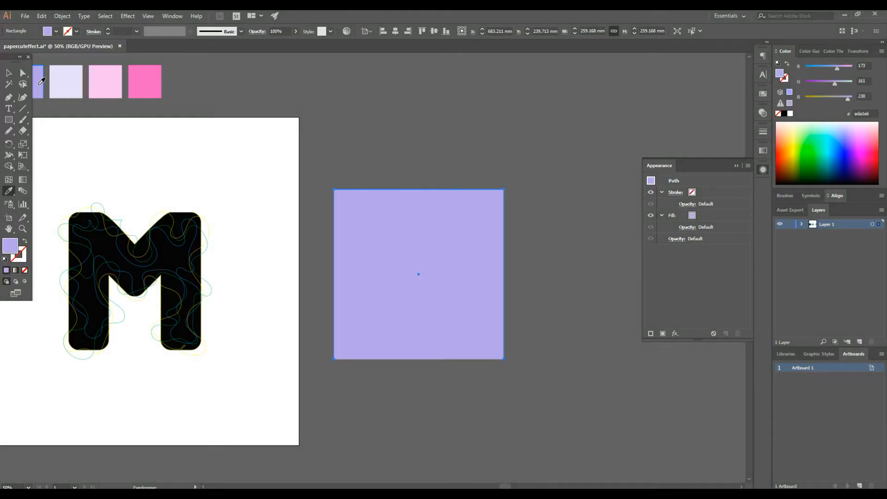
{"action": "left_click", "coordinate": [8, 73]}
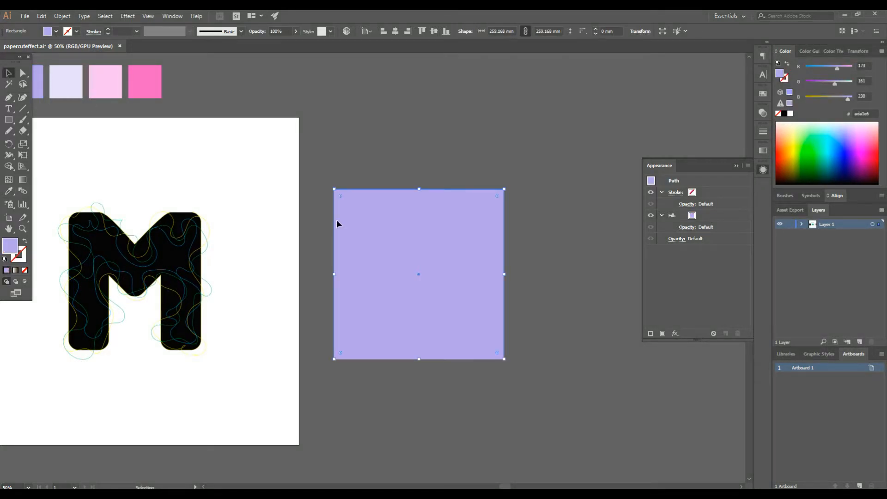
Duplicate the lavender square upward with even spacing to make a column of four squares, then deselect
{"action": "left_click_drag", "start_coordinate": [464, 299], "coordinate": [468, 114]}
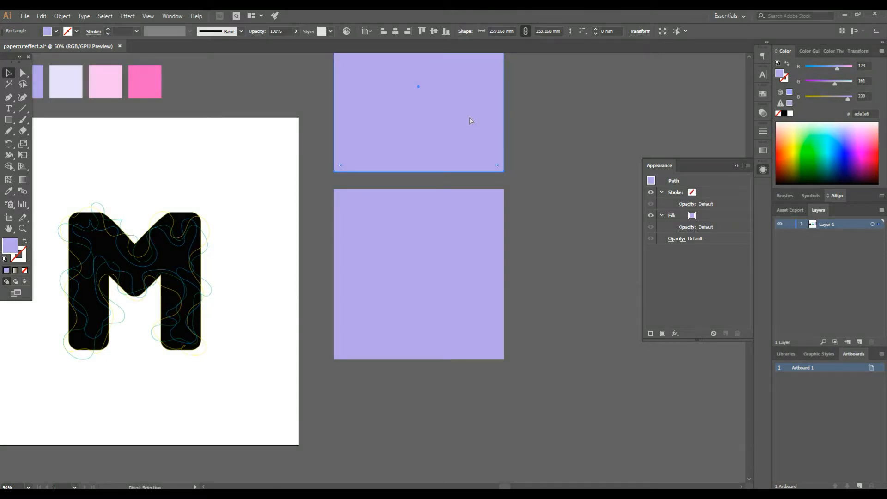
{"action": "key", "text": "ctrl+minus"}
{"action": "key", "text": "ctrl+minus"}
{"action": "key", "text": "ctrl+d"}
{"action": "key", "text": "ctrl+d"}
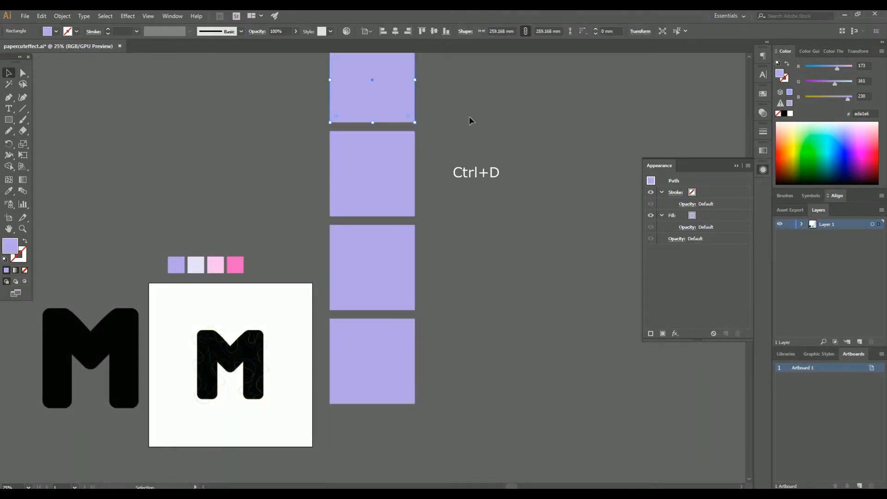
{"action": "scroll", "coordinate": [486, 209], "scroll_direction": "up", "scroll_amount": 1}
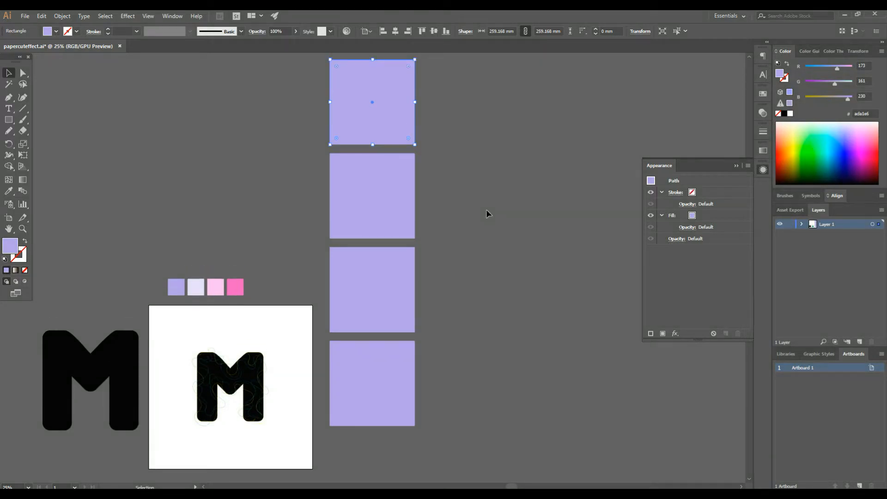
{"action": "left_click", "coordinate": [487, 212]}
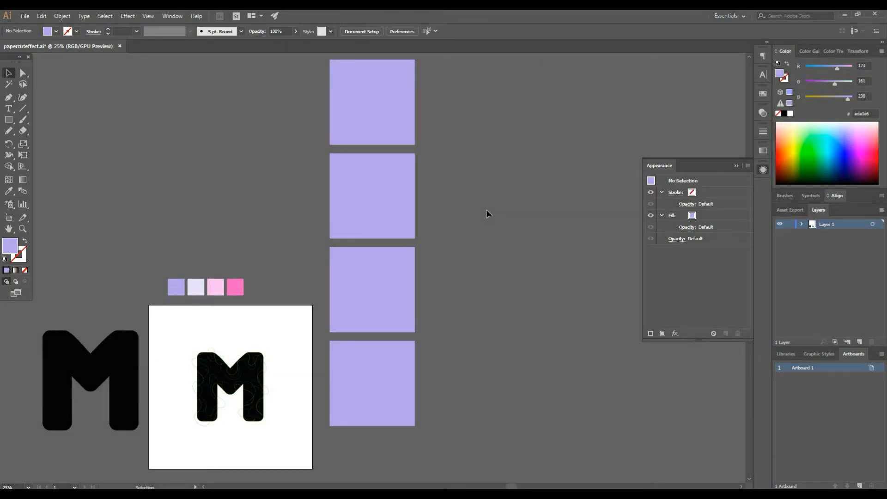
Apply the pale lavender palette color e4def9 to the column's second square from the bottom
{"action": "left_click", "coordinate": [387, 284]}
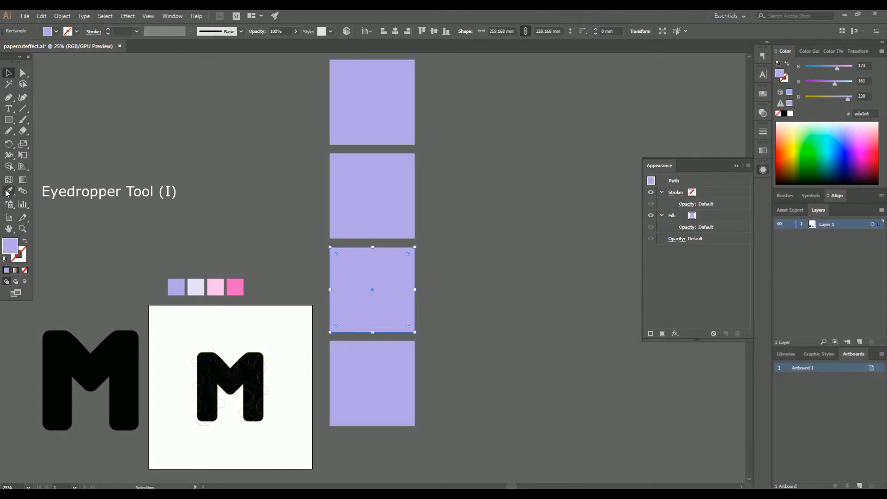
{"action": "left_click", "coordinate": [8, 191]}
{"action": "left_click", "coordinate": [196, 287]}
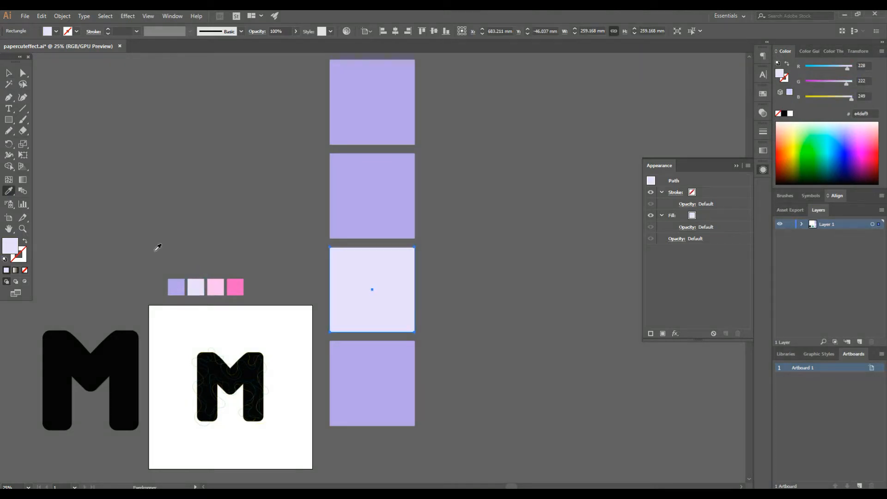
{"action": "left_click", "coordinate": [9, 72]}
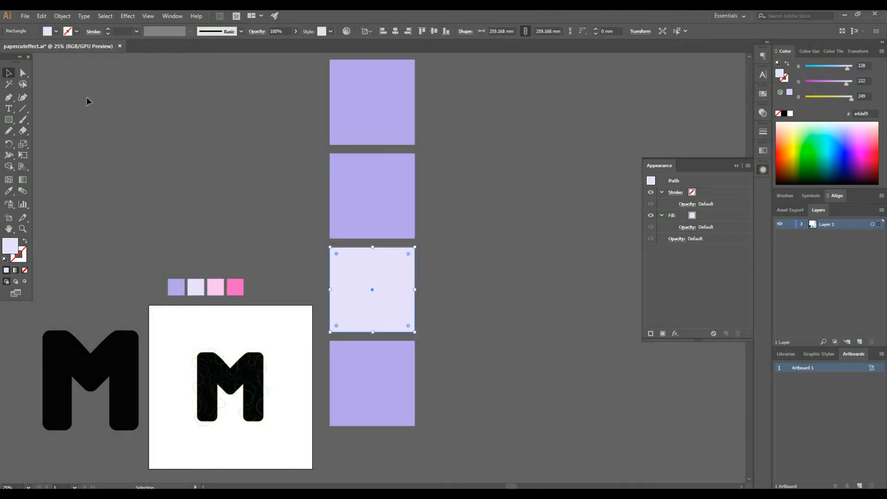
Apply the light pink palette color ebc1ee to the column's third square from the bottom
{"action": "left_click", "coordinate": [353, 198]}
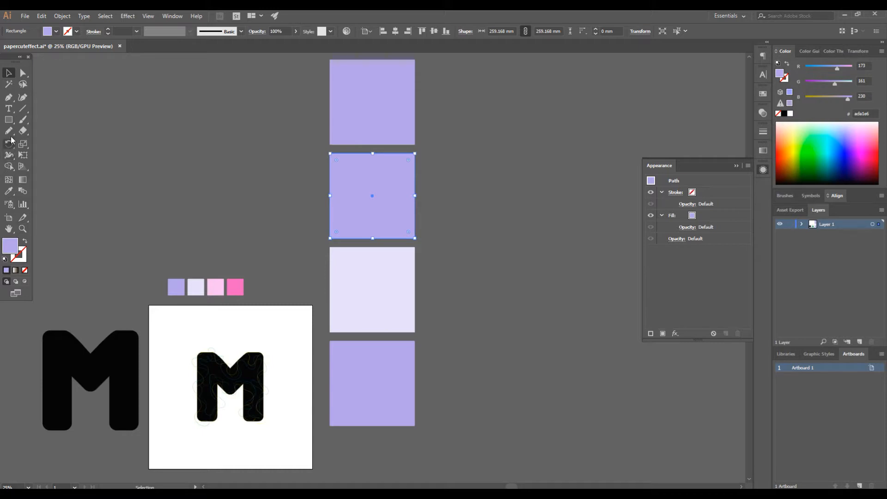
{"action": "left_click", "coordinate": [9, 191]}
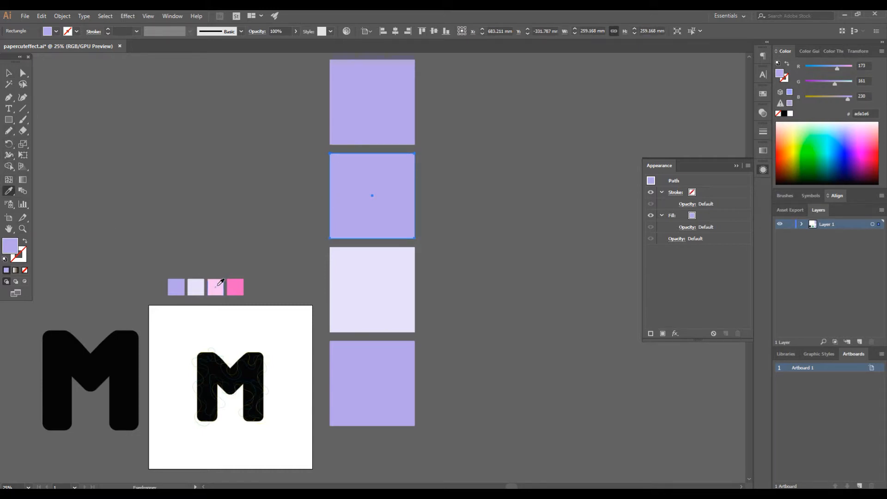
{"action": "left_click", "coordinate": [217, 286]}
{"action": "left_click", "coordinate": [8, 72]}
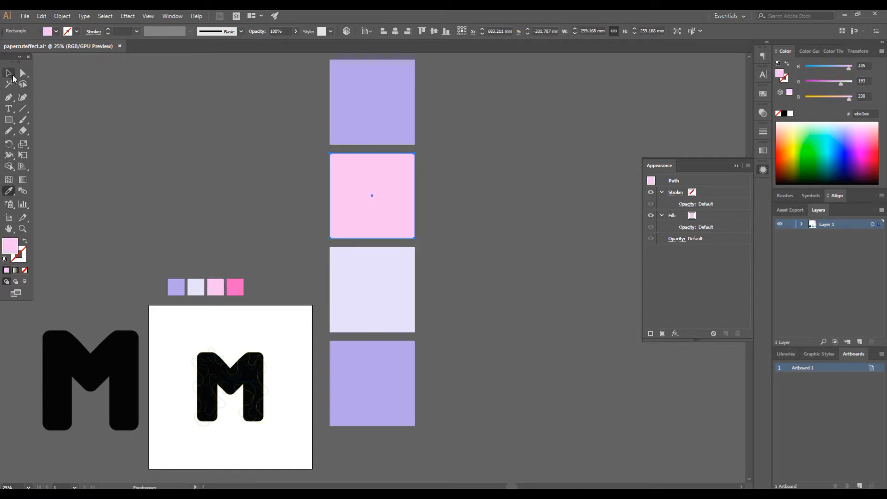
Apply the bright pink palette color d562be to the topmost square of the column
{"action": "left_click", "coordinate": [381, 121]}
{"action": "left_click", "coordinate": [9, 191]}
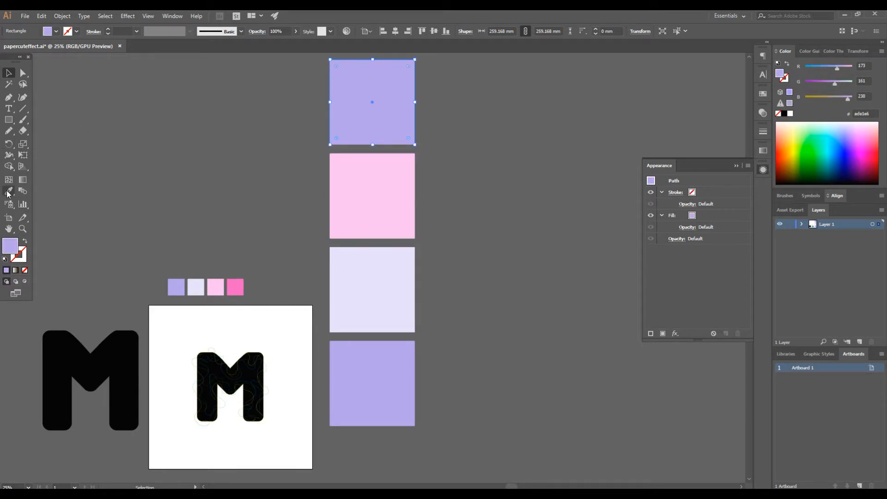
{"action": "left_click", "coordinate": [236, 287]}
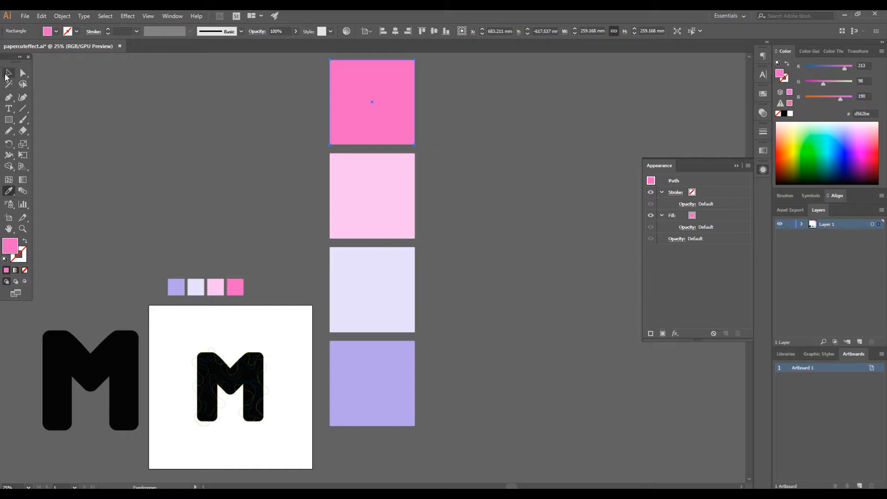
{"action": "left_click", "coordinate": [8, 74]}
Move the yellow wavy contour from the letter to the center of the lavender square and bring it to the front
{"action": "key", "text": "ctrl+plus"}
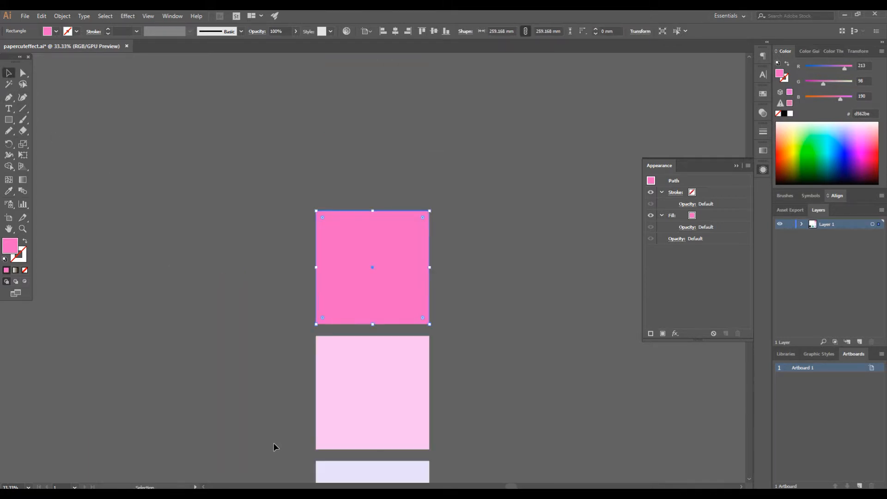
{"action": "scroll", "coordinate": [266, 321], "scroll_direction": "down", "scroll_amount": 10}
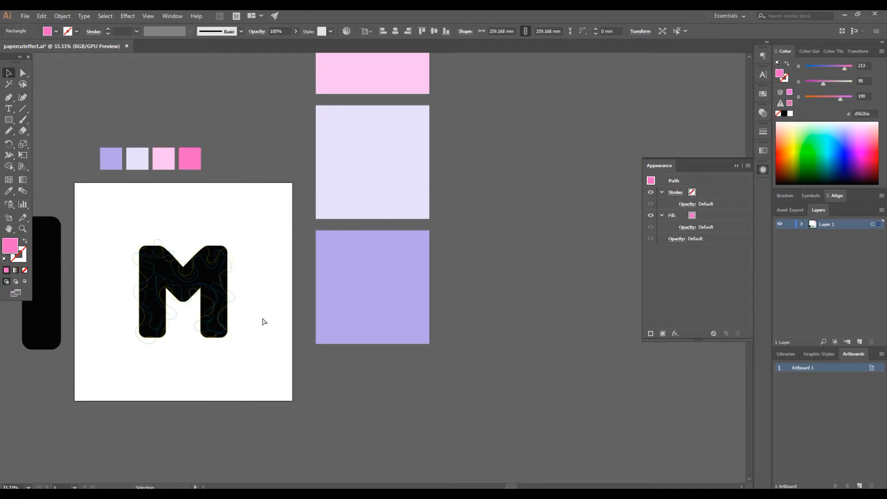
{"action": "key", "text": "ctrl+plus"}
{"action": "scroll", "coordinate": [269, 293], "scroll_direction": "down", "scroll_amount": 8}
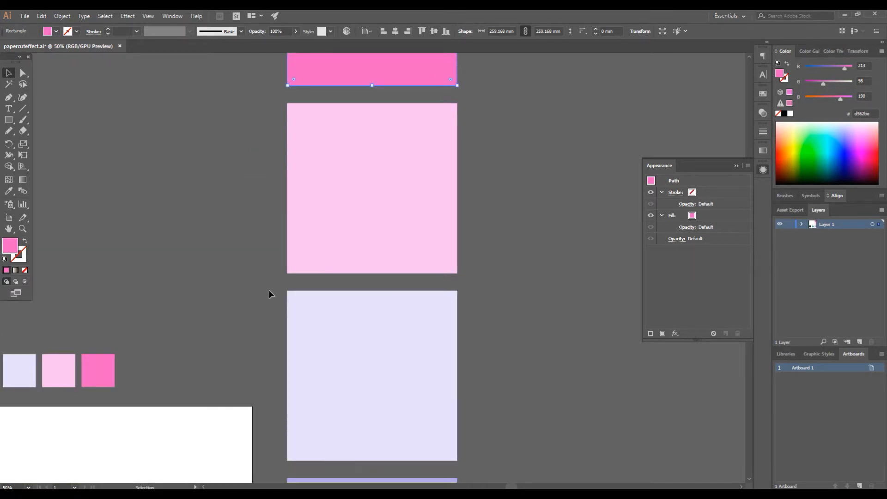
{"action": "scroll", "coordinate": [270, 294], "scroll_direction": "down", "scroll_amount": 7}
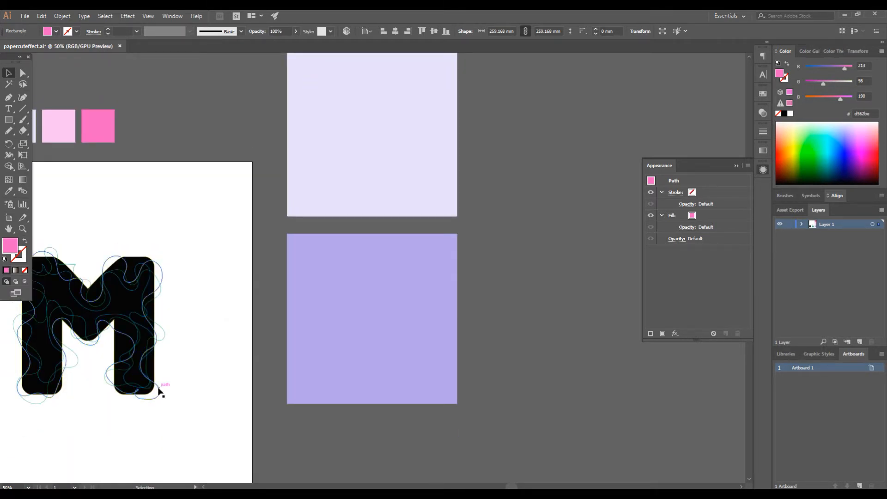
{"action": "left_click", "coordinate": [161, 393]}
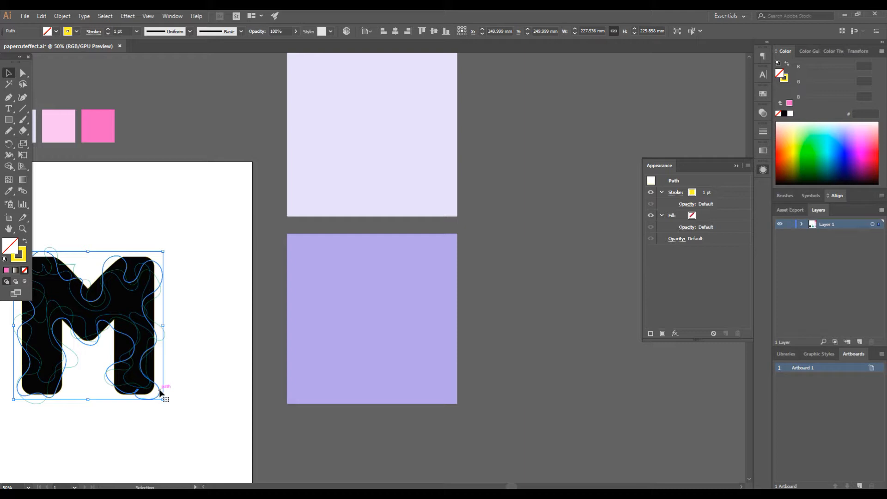
{"action": "mouse_move", "coordinate": [160, 393]}
{"action": "left_mouse_down"}
{"action": "mouse_move", "coordinate": [393, 354]}
{"action": "mouse_move", "coordinate": [443, 382]}
{"action": "left_mouse_up"}
{"action": "right_click", "coordinate": [444, 383]}
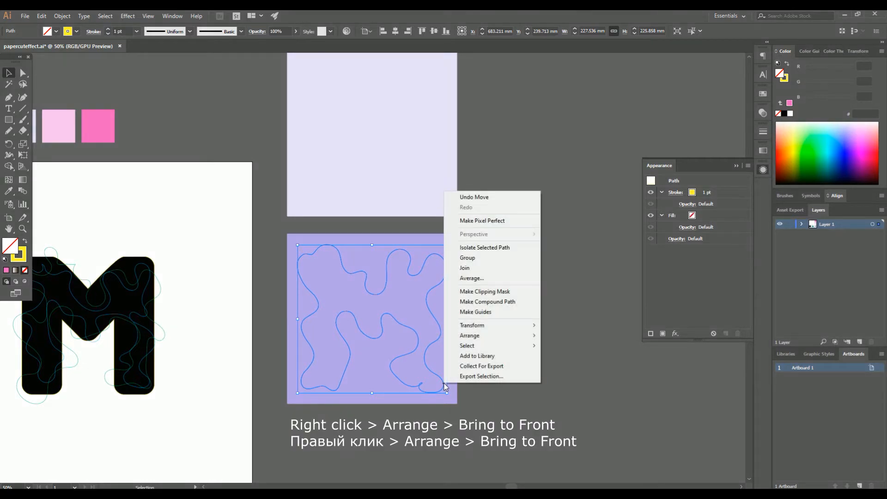
{"action": "mouse_move", "coordinate": [486, 340]}
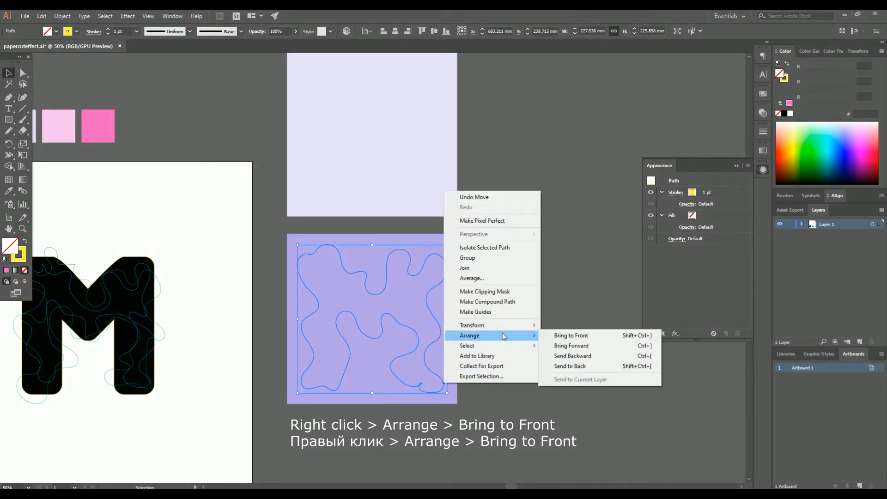
{"action": "left_click", "coordinate": [559, 340]}
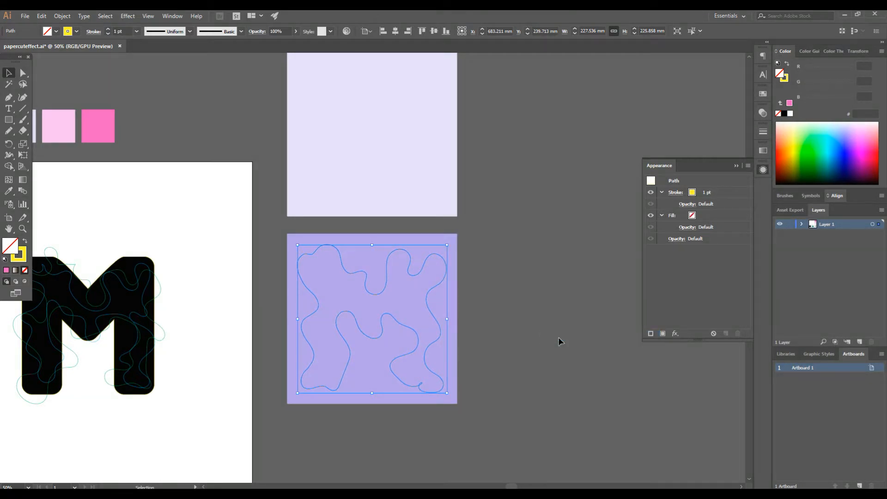
{"action": "left_click", "coordinate": [558, 342]}
Move the green wavy contour from the letter to the center of the pale lavender square and bring it to the front
{"action": "left_click", "coordinate": [155, 301]}
{"action": "mouse_move", "coordinate": [166, 340]}
{"action": "left_mouse_down"}
{"action": "mouse_move", "coordinate": [410, 132]}
{"action": "mouse_move", "coordinate": [448, 146]}
{"action": "left_mouse_up"}
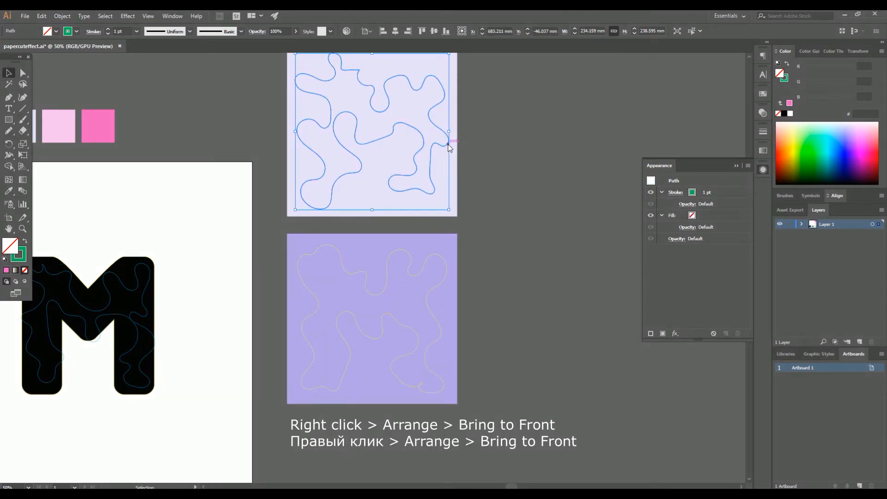
{"action": "right_click", "coordinate": [449, 147]}
{"action": "mouse_move", "coordinate": [508, 289]}
{"action": "left_click", "coordinate": [549, 289]}
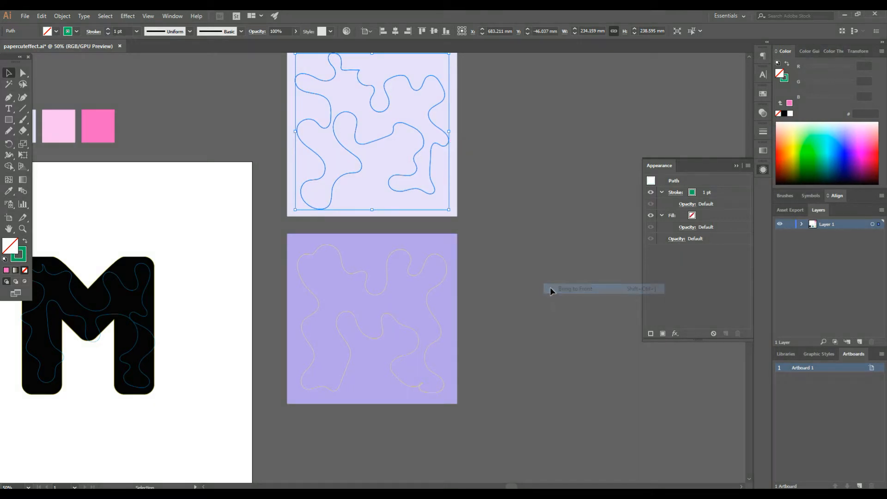
{"action": "left_click", "coordinate": [544, 278]}
{"action": "scroll", "coordinate": [545, 303], "scroll_direction": "up", "scroll_amount": 2}
{"action": "scroll", "coordinate": [544, 303], "scroll_direction": "up", "scroll_amount": 5}
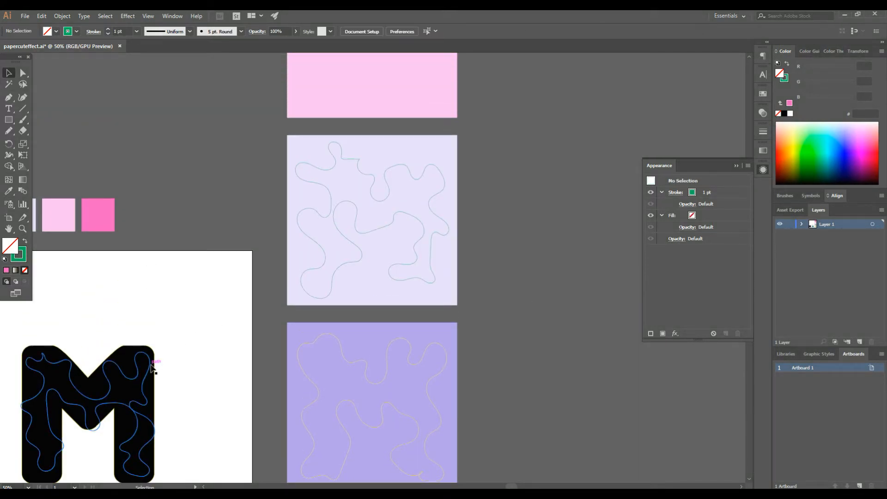
{"action": "scroll", "coordinate": [554, 303], "scroll_direction": "down", "scroll_amount": 4}
{"action": "scroll", "coordinate": [554, 303], "scroll_direction": "up", "scroll_amount": 6}
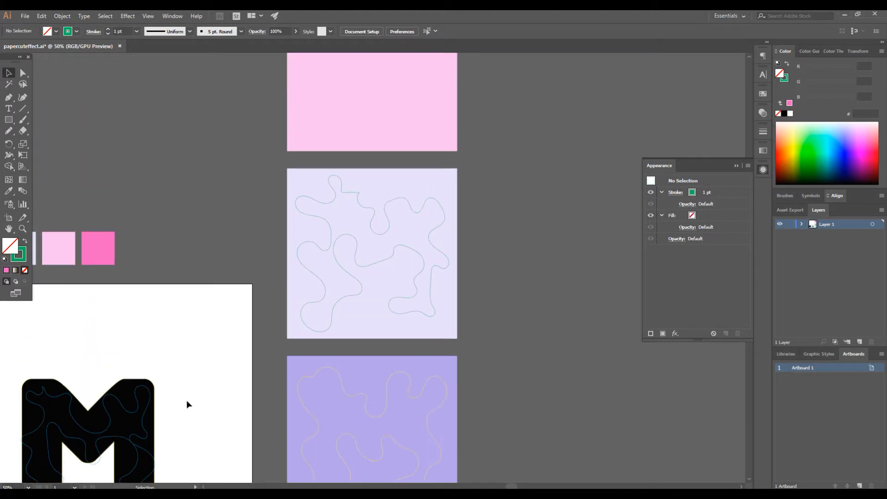
{"action": "left_click_drag", "start_coordinate": [146, 406], "coordinate": [426, 57]}
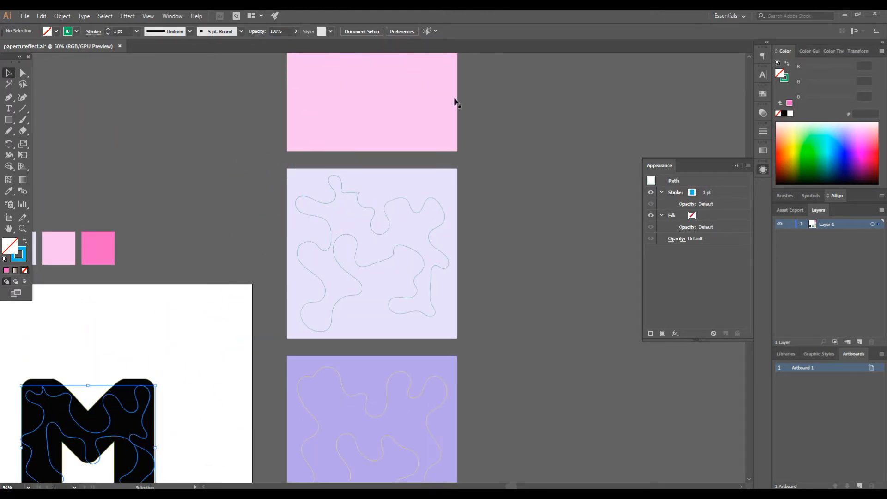
{"action": "scroll", "coordinate": [402, 366], "scroll_direction": "up", "scroll_amount": 3}
{"action": "left_click_drag", "start_coordinate": [149, 456], "coordinate": [421, 94]}
{"action": "key", "text": "ctrl+z"}
Move the blue wavy contour from the letter to the center of the light pink square and bring it to the front
{"action": "left_click", "coordinate": [159, 443]}
{"action": "left_click", "coordinate": [149, 446]}
{"action": "mouse_move", "coordinate": [149, 446]}
{"action": "left_mouse_down"}
{"action": "mouse_move", "coordinate": [380, 62]}
{"action": "mouse_move", "coordinate": [420, 81]}
{"action": "mouse_move", "coordinate": [420, 73]}
{"action": "mouse_move", "coordinate": [435, 76]}
{"action": "mouse_move", "coordinate": [431, 68]}
{"action": "left_mouse_up"}
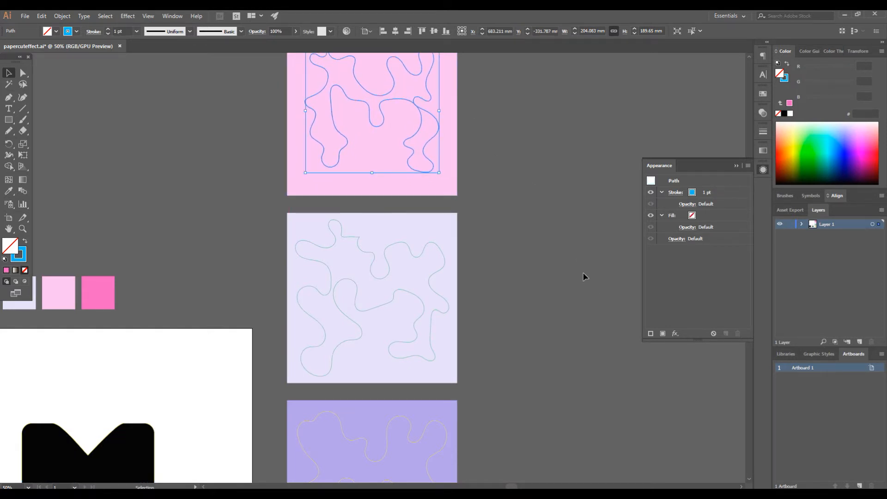
{"action": "right_click", "coordinate": [427, 117]}
{"action": "mouse_move", "coordinate": [471, 259]}
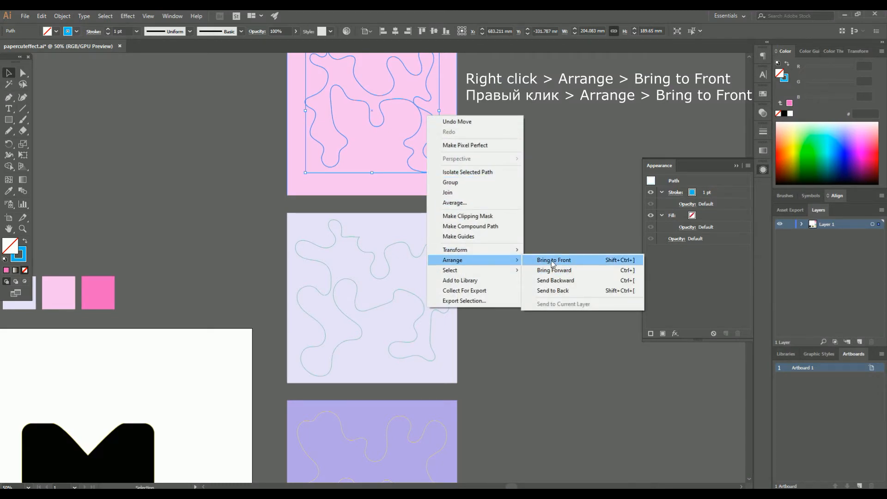
{"action": "left_click", "coordinate": [553, 263]}
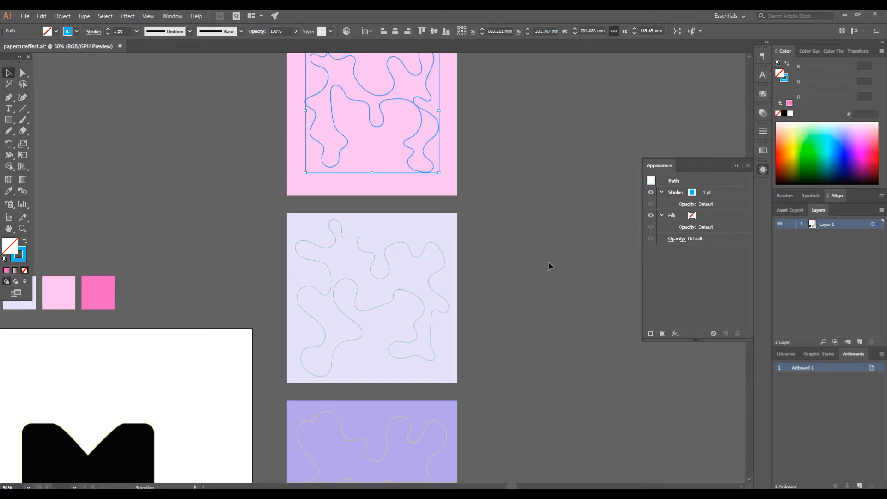
{"action": "scroll", "coordinate": [547, 261], "scroll_direction": "up", "scroll_amount": 1}
{"action": "scroll", "coordinate": [547, 262], "scroll_direction": "down", "scroll_amount": 3}
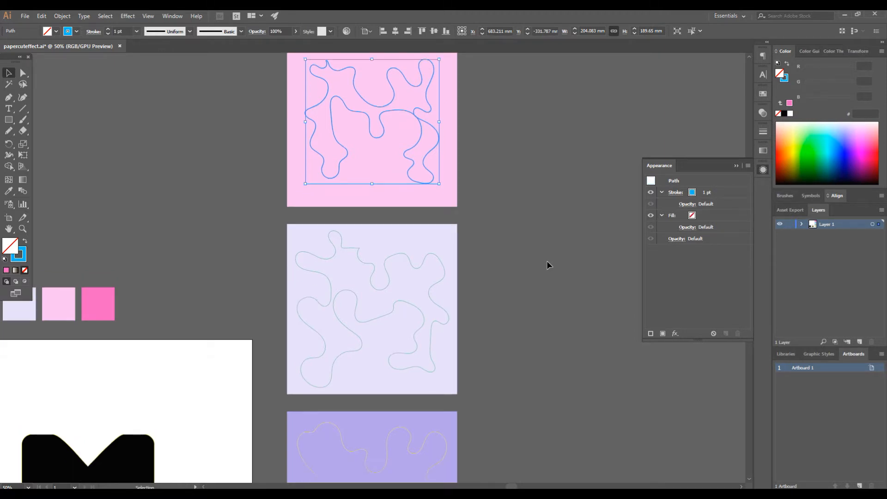
{"action": "scroll", "coordinate": [548, 261], "scroll_direction": "up", "scroll_amount": 2}
{"action": "left_click", "coordinate": [548, 261]}
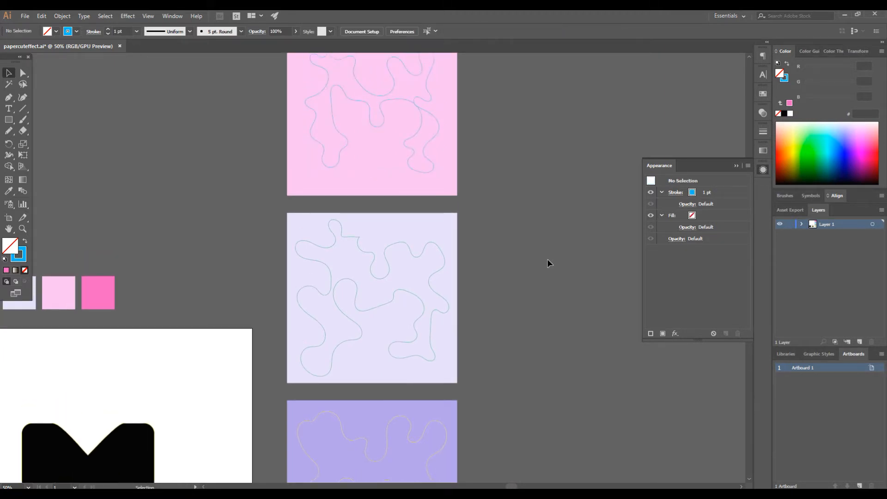
Make a compound path from the light pink square and its blue contour to cut out the wavy shape
{"action": "scroll", "coordinate": [545, 258], "scroll_direction": "down", "scroll_amount": 3}
{"action": "scroll", "coordinate": [542, 249], "scroll_direction": "up", "scroll_amount": 8}
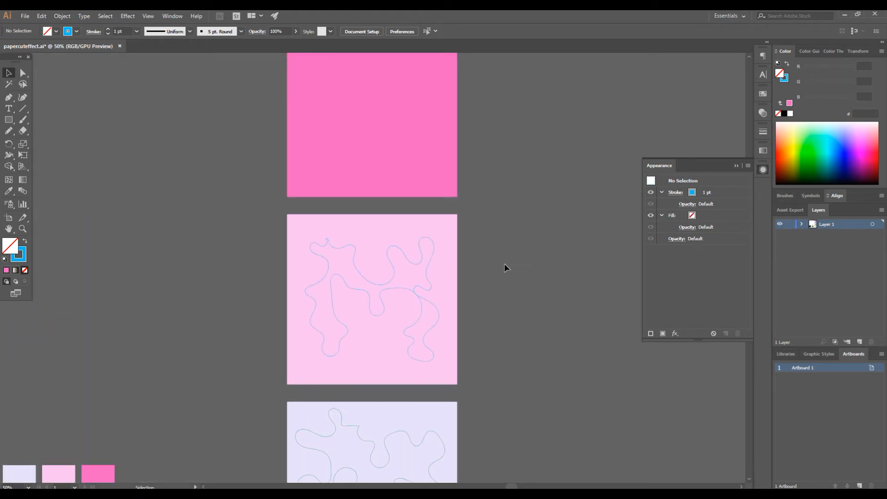
{"action": "left_click_drag", "start_coordinate": [275, 343], "coordinate": [269, 348]}
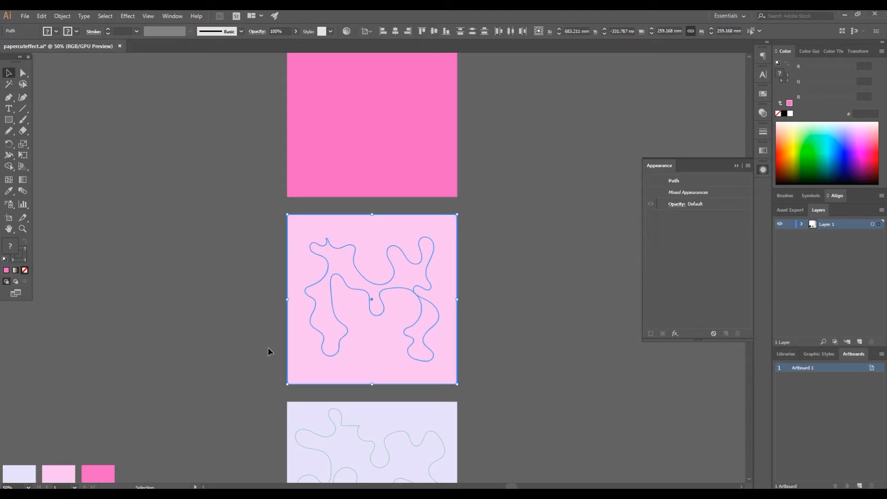
{"action": "left_click", "coordinate": [63, 17]}
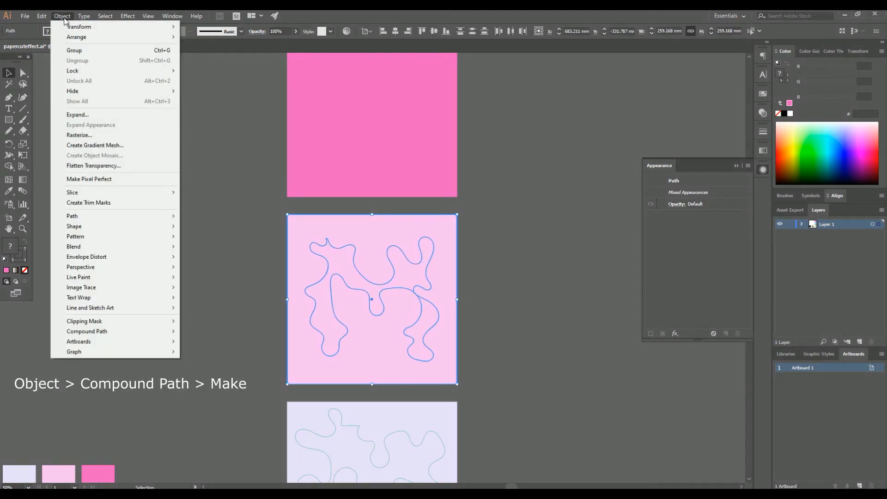
{"action": "mouse_move", "coordinate": [129, 333]}
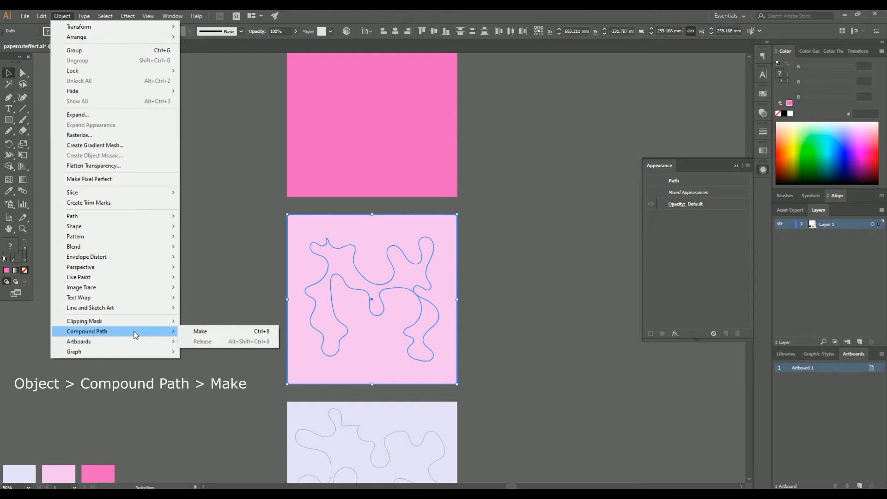
{"action": "left_click", "coordinate": [190, 331]}
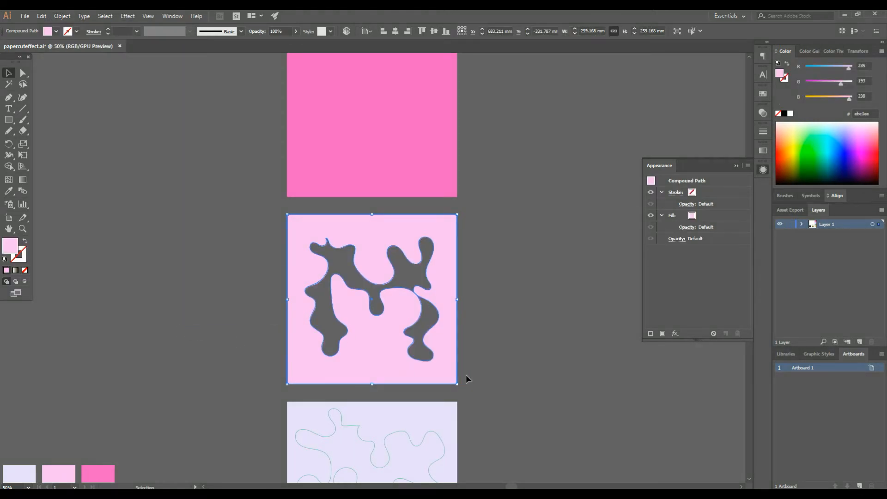
{"action": "left_click", "coordinate": [510, 360]}
Make a compound path from the pale lavender square and its green contour
{"action": "scroll", "coordinate": [510, 361], "scroll_direction": "down", "scroll_amount": 2}
{"action": "scroll", "coordinate": [510, 361], "scroll_direction": "down", "scroll_amount": 5}
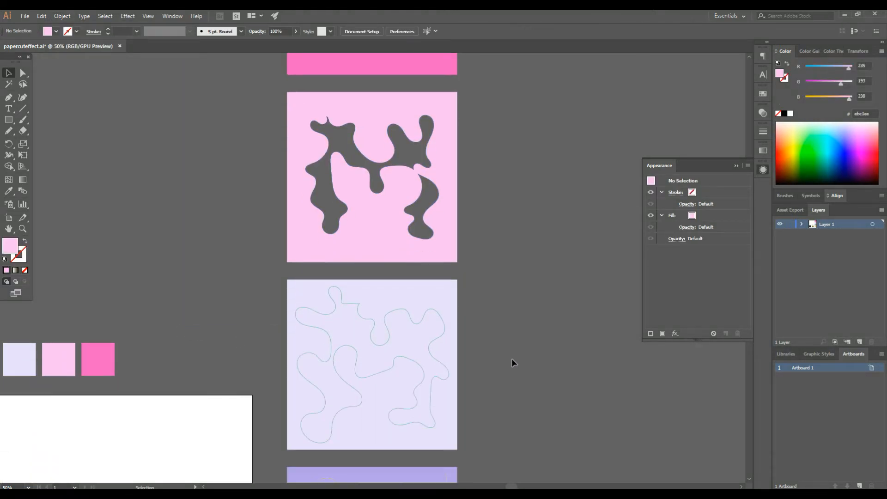
{"action": "left_click_drag", "start_coordinate": [290, 312], "coordinate": [276, 323]}
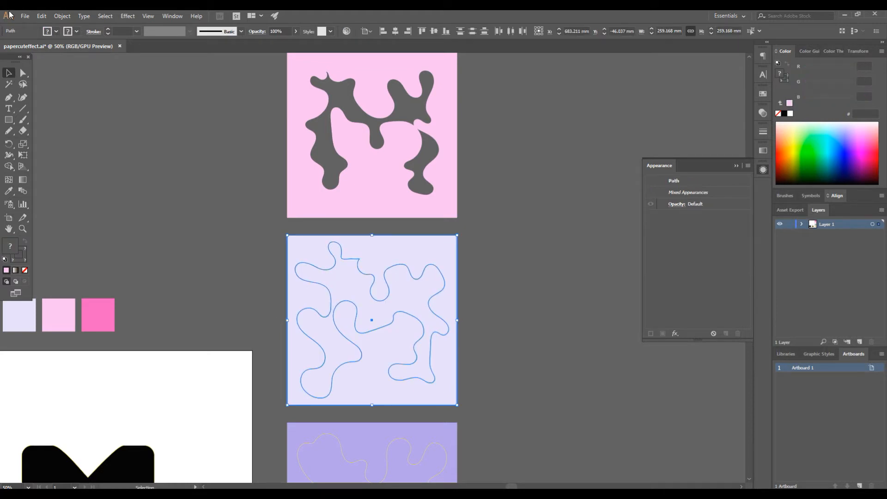
{"action": "left_click", "coordinate": [67, 17]}
{"action": "mouse_move", "coordinate": [167, 331]}
{"action": "left_click", "coordinate": [199, 331]}
{"action": "left_click", "coordinate": [491, 320]}
Make a compound path from the lavender square at the bottom of the column and its yellow contour
{"action": "scroll", "coordinate": [491, 320], "scroll_direction": "down", "scroll_amount": 6}
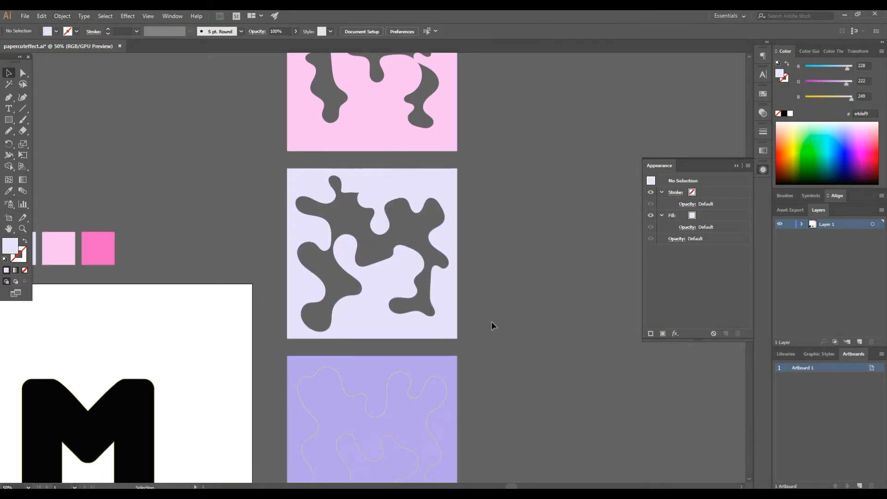
{"action": "left_click_drag", "start_coordinate": [277, 383], "coordinate": [295, 388]}
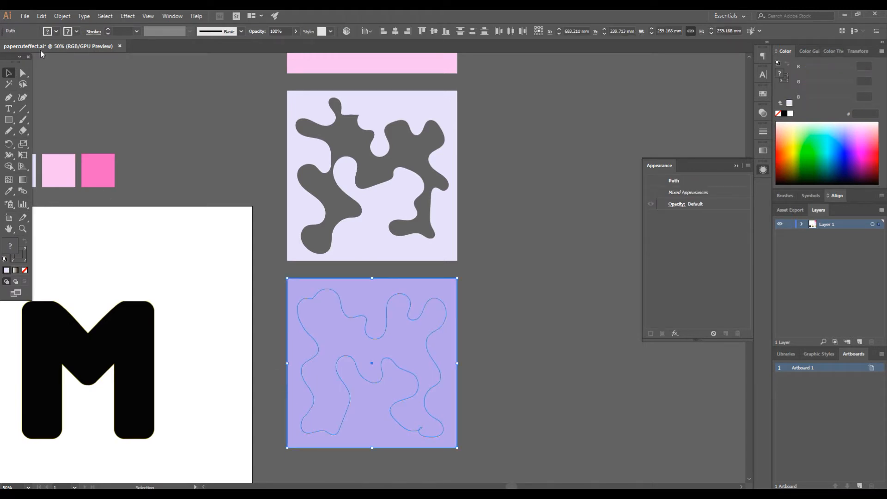
{"action": "left_click", "coordinate": [62, 16]}
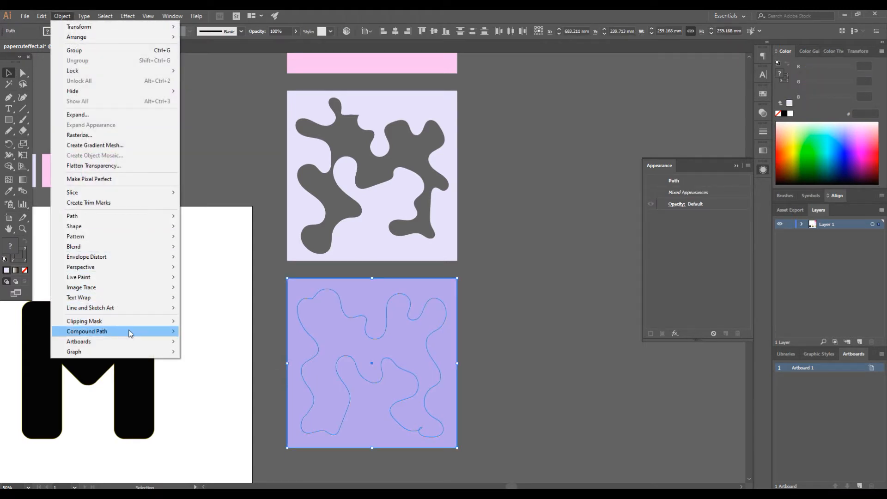
{"action": "mouse_move", "coordinate": [139, 332]}
{"action": "left_click", "coordinate": [200, 332]}
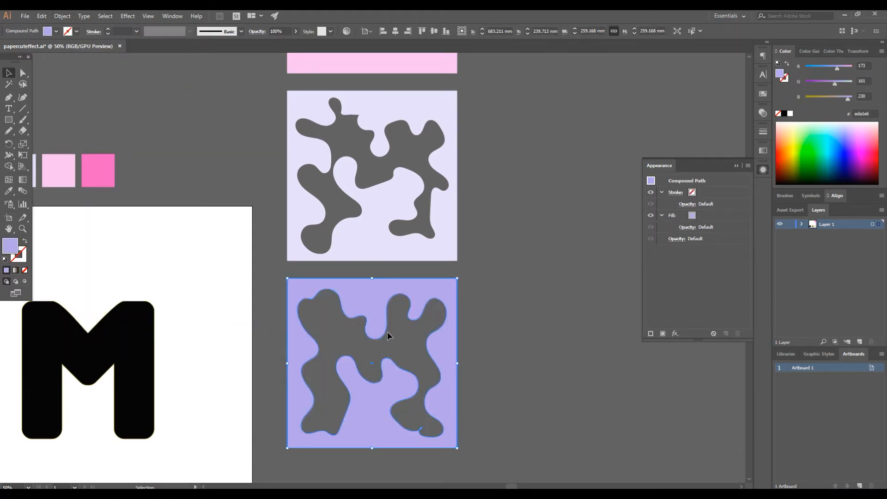
{"action": "left_click", "coordinate": [486, 315]}
Move the lavender cut-out square exactly over the pale lavender one and bring it to the front
{"action": "scroll", "coordinate": [492, 312], "scroll_direction": "up", "scroll_amount": 4}
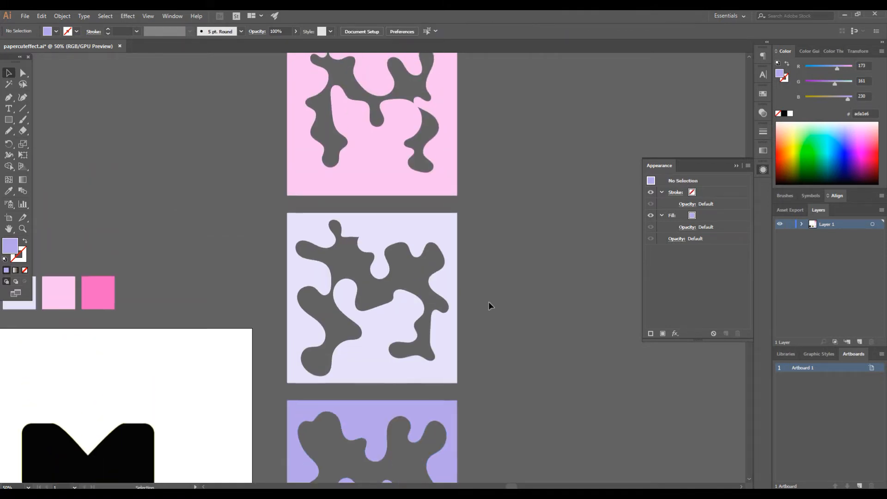
{"action": "scroll", "coordinate": [489, 306], "scroll_direction": "down", "scroll_amount": 3}
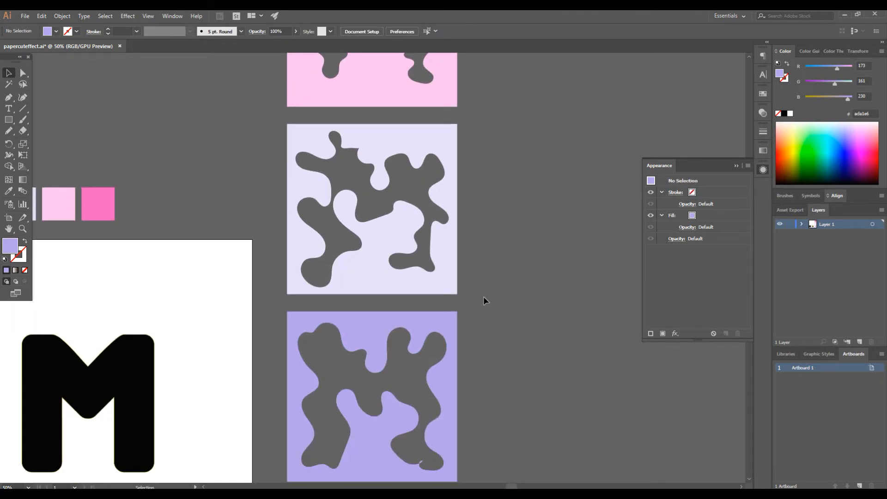
{"action": "left_click", "coordinate": [450, 395]}
{"action": "left_click_drag", "start_coordinate": [447, 392], "coordinate": [449, 208]}
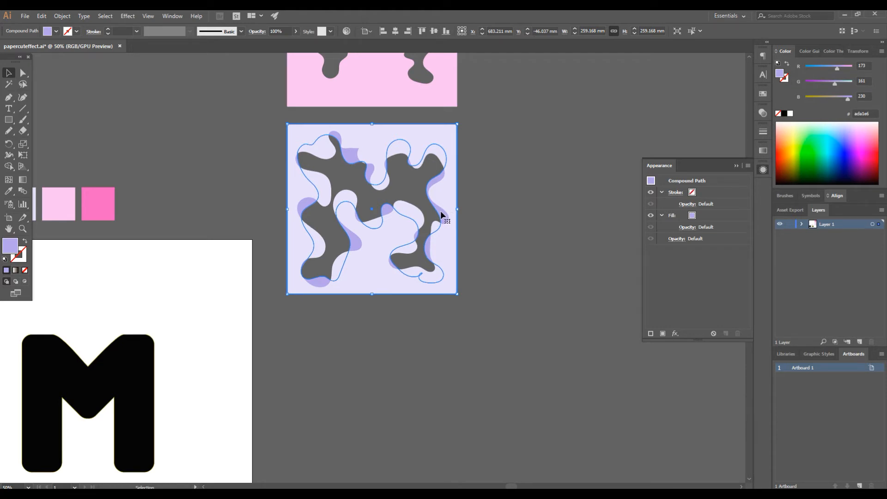
{"action": "right_click", "coordinate": [440, 213]}
{"action": "mouse_move", "coordinate": [490, 304]}
{"action": "left_click", "coordinate": [582, 305]}
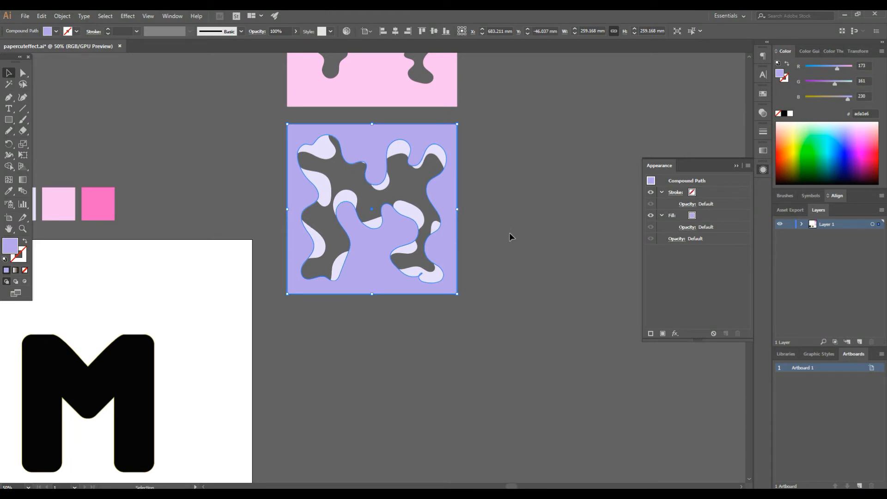
Move the light pink cut-out square down so it aligns exactly with the two stacked lavender layers
{"action": "scroll", "coordinate": [504, 232], "scroll_direction": "up", "scroll_amount": 3}
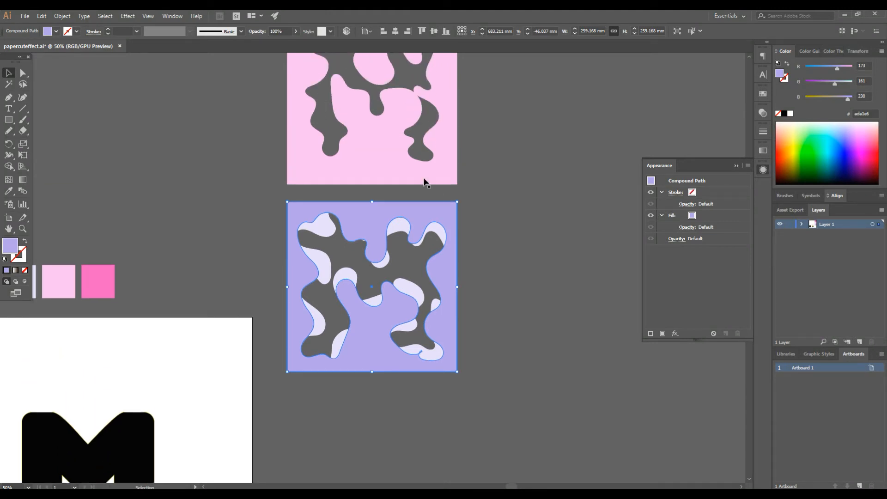
{"action": "left_click", "coordinate": [393, 174]}
{"action": "left_click_drag", "start_coordinate": [393, 174], "coordinate": [392, 359]}
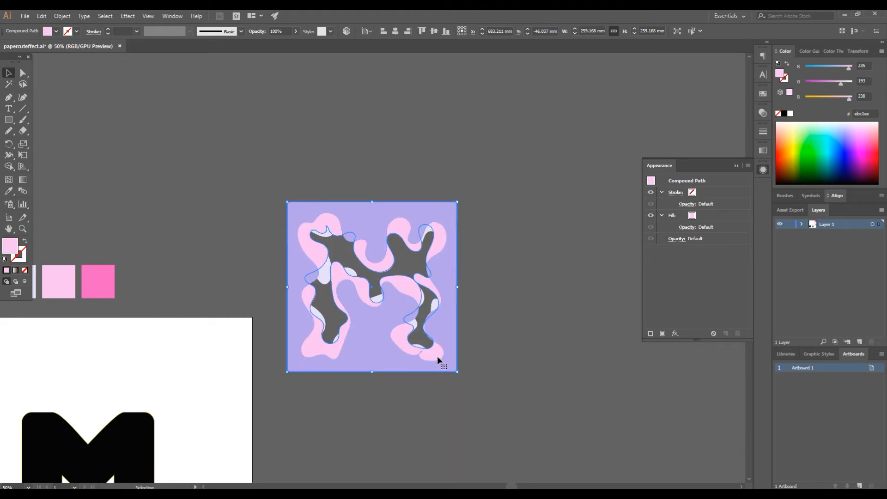
Try to send the lavender cut-out layer to the back of the stack
{"action": "left_click", "coordinate": [441, 357]}
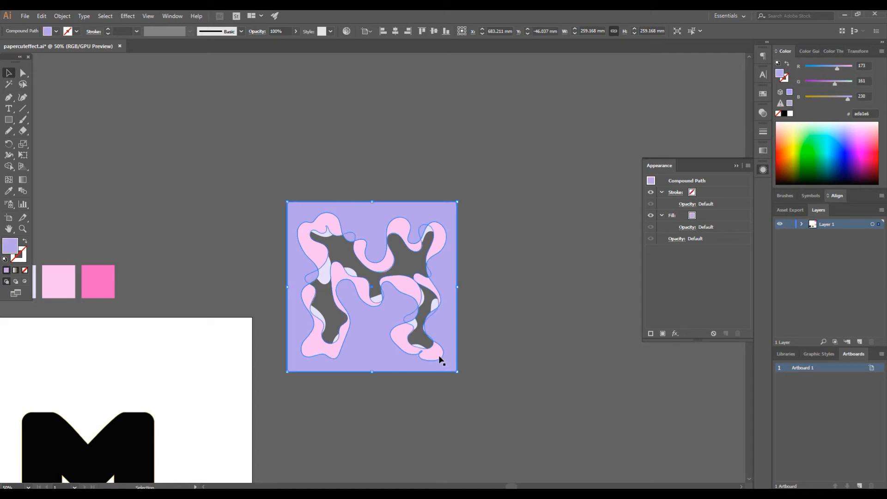
{"action": "right_click", "coordinate": [440, 359]}
{"action": "mouse_move", "coordinate": [487, 308]}
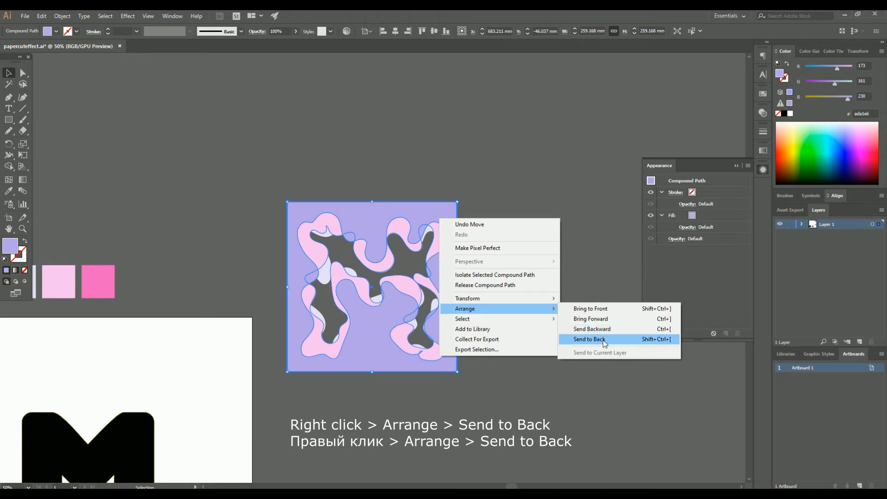
{"action": "left_click", "coordinate": [589, 339]}
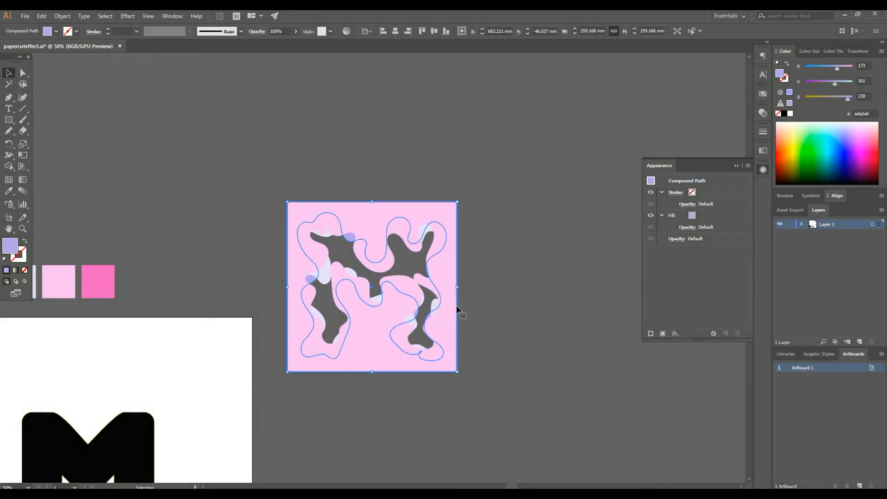
{"action": "left_click", "coordinate": [530, 317]}
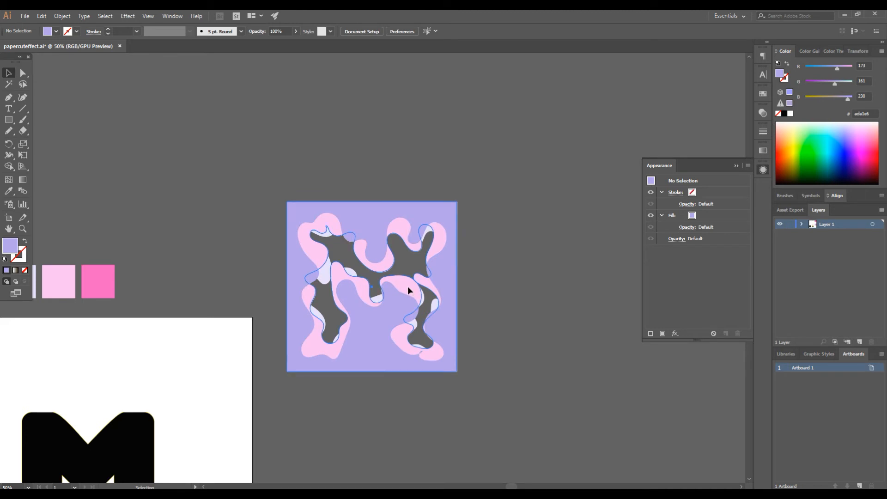
Send the light pink cut-out layer to the back of the stack, keeping it aligned with the other layers
{"action": "left_click", "coordinate": [408, 290]}
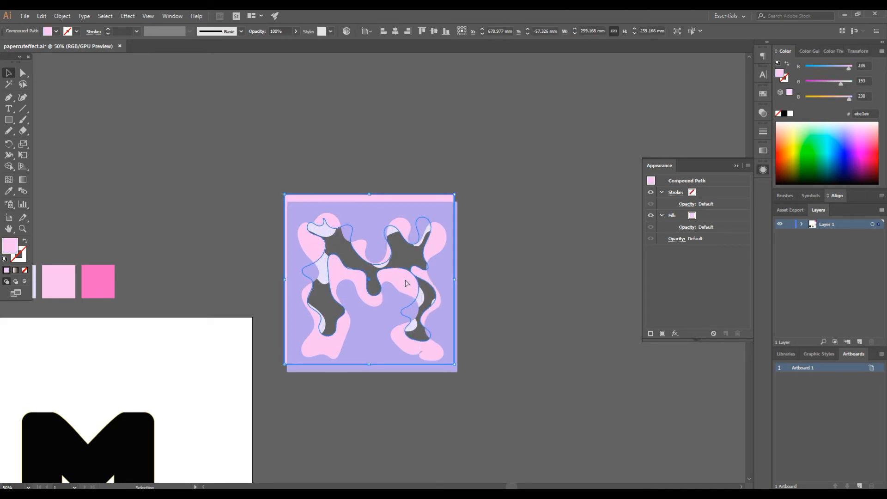
{"action": "right_click", "coordinate": [409, 291]}
{"action": "mouse_move", "coordinate": [500, 380]}
{"action": "left_click", "coordinate": [550, 410]}
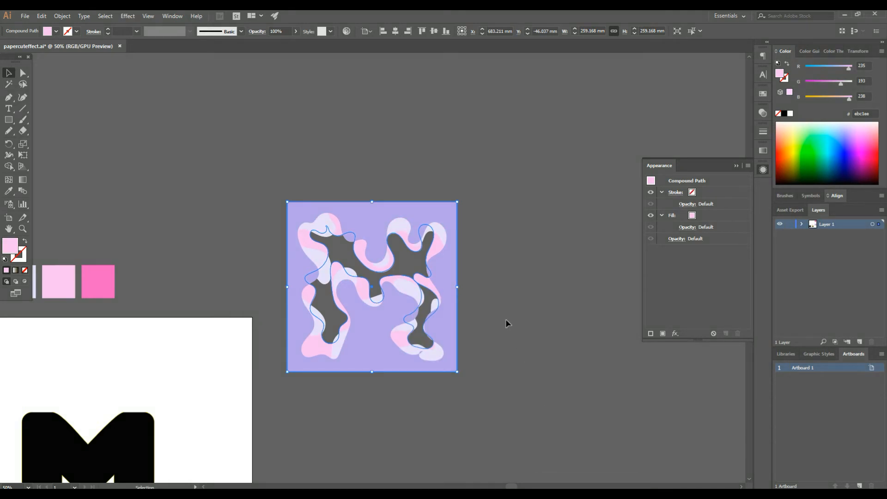
{"action": "left_click", "coordinate": [498, 302]}
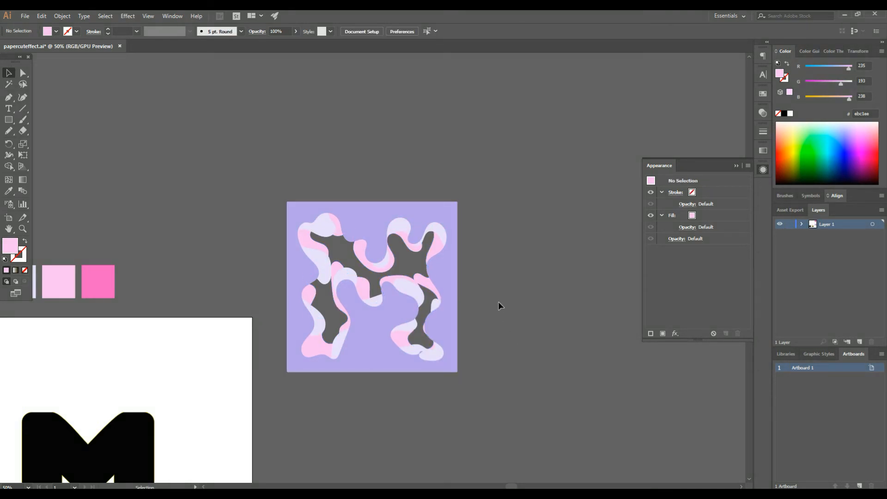
Move the bright pink square onto the stacked cut-out layers and send it to the back
{"action": "scroll", "coordinate": [512, 303], "scroll_direction": "up", "scroll_amount": 5}
{"action": "left_click_drag", "start_coordinate": [359, 86], "coordinate": [359, 456]}
{"action": "key", "text": "ctrl+equal"}
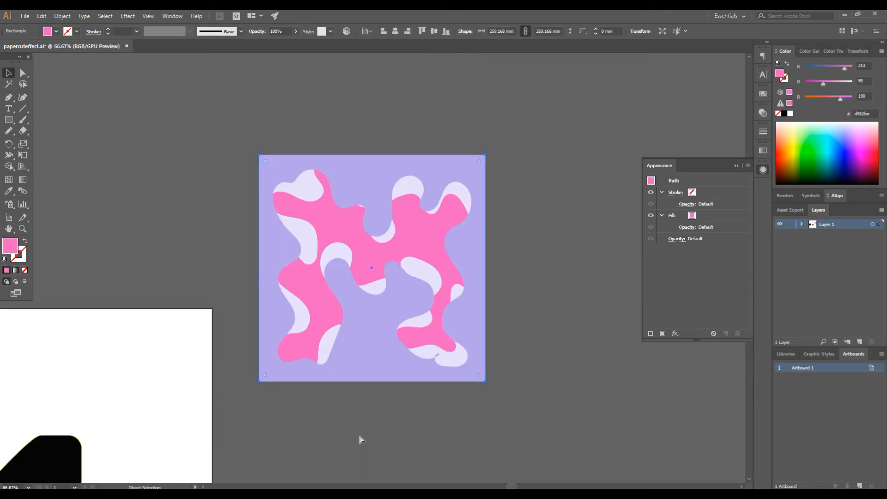
{"action": "right_click", "coordinate": [349, 348]}
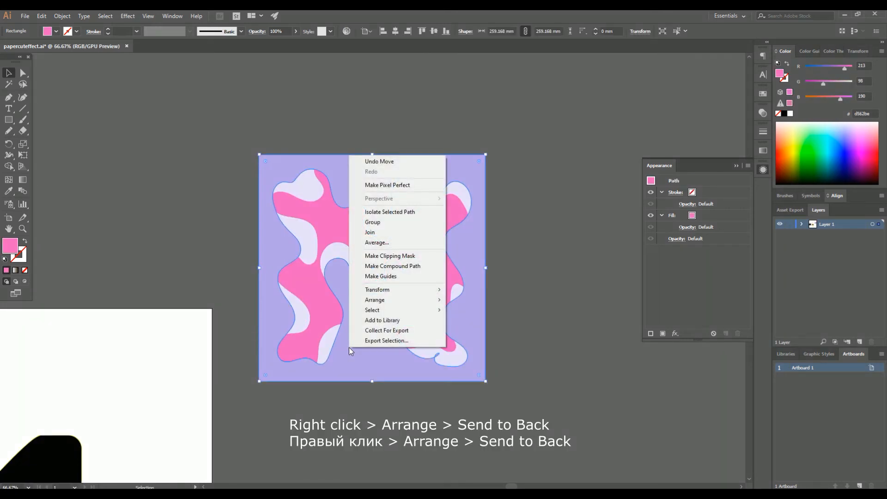
{"action": "mouse_move", "coordinate": [393, 300]}
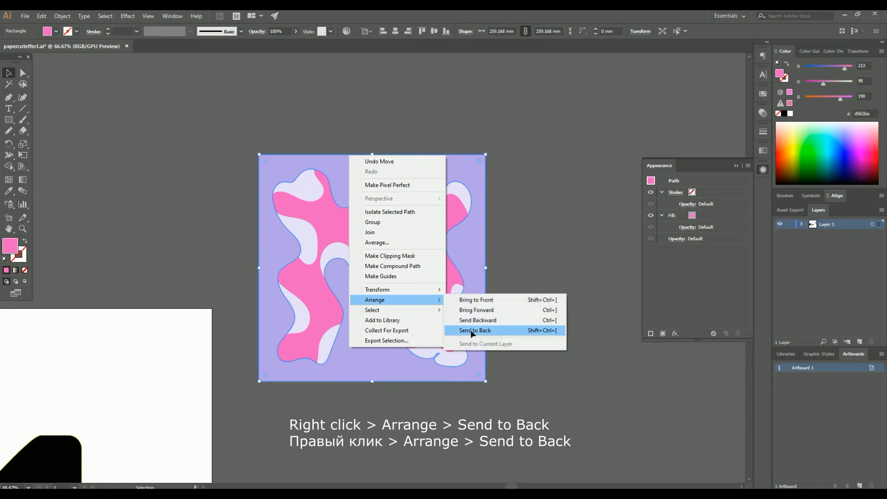
{"action": "left_click", "coordinate": [471, 330]}
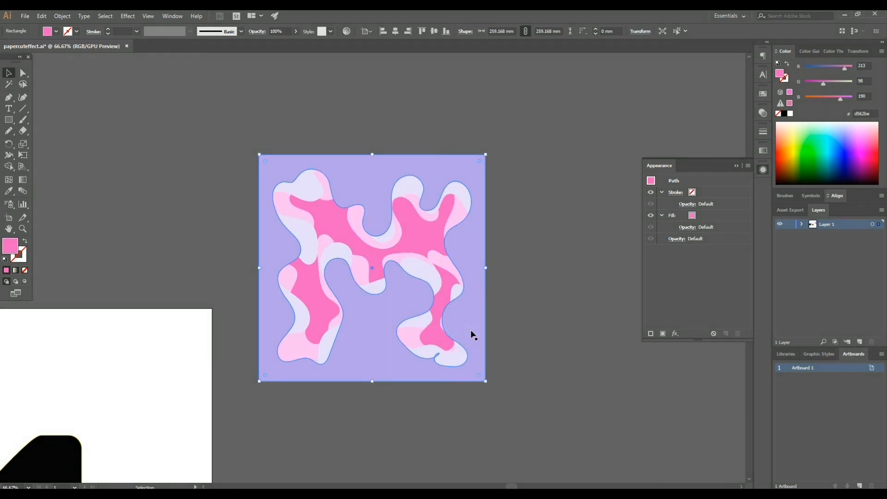
{"action": "left_click", "coordinate": [527, 326]}
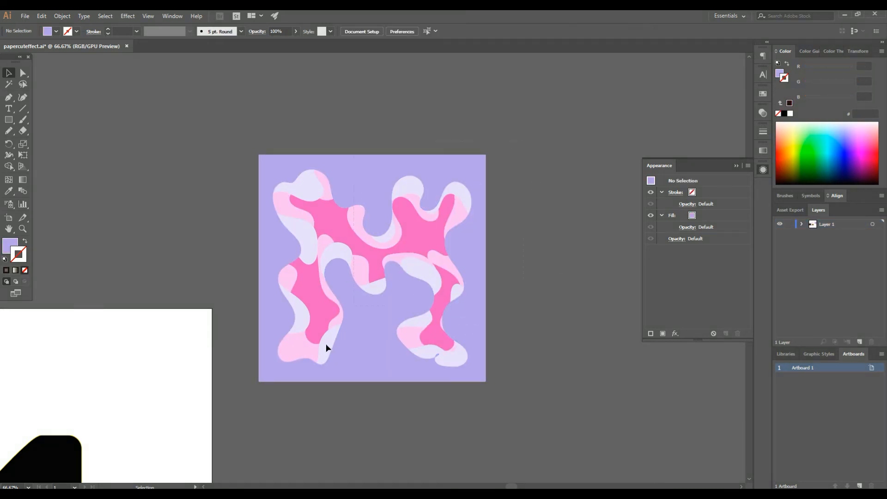
Apply a Multiply drop shadow to all stacked layers with 65% opacity, 7 mm X and Y offsets and 5 mm blur
{"action": "key", "text": "ctrl+a"}
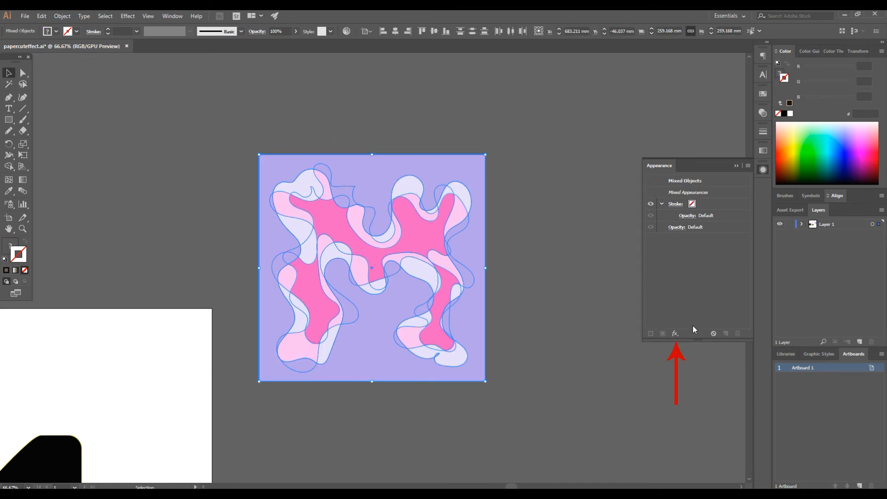
{"action": "left_click", "coordinate": [676, 332]}
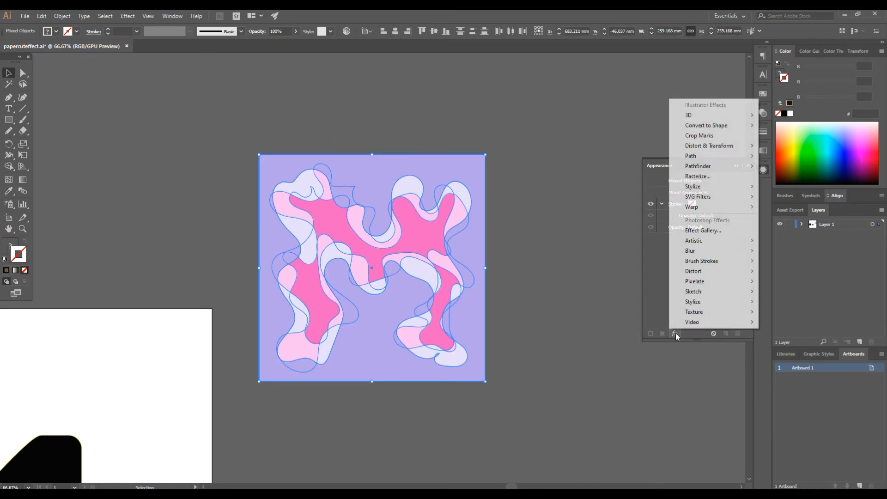
{"action": "mouse_move", "coordinate": [720, 187]}
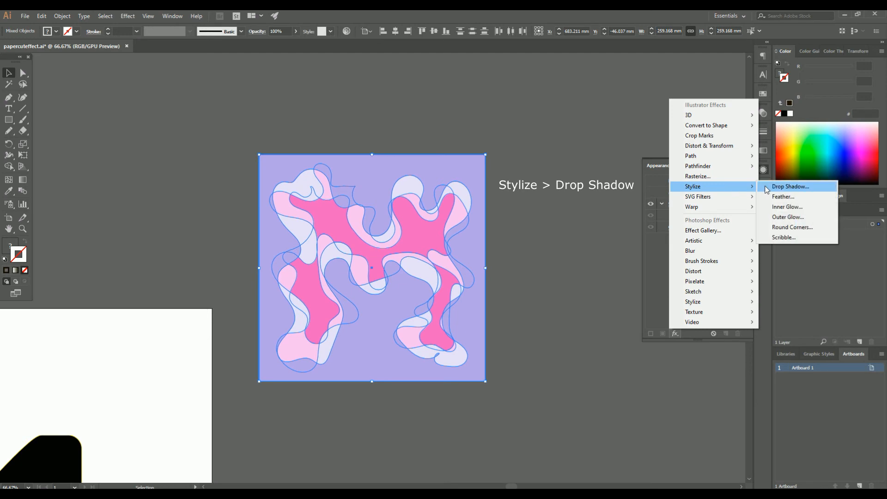
{"action": "left_click", "coordinate": [779, 190]}
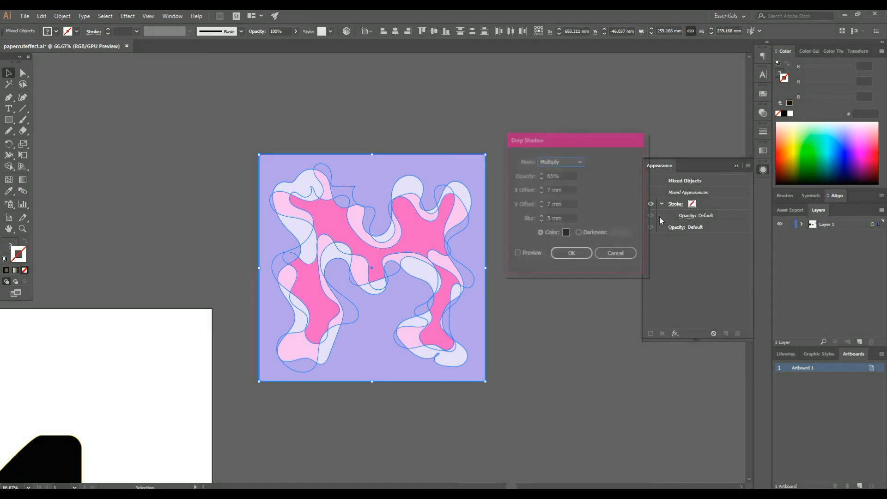
{"action": "double_click", "coordinate": [551, 176]}
{"action": "key", "text": "Tab"}
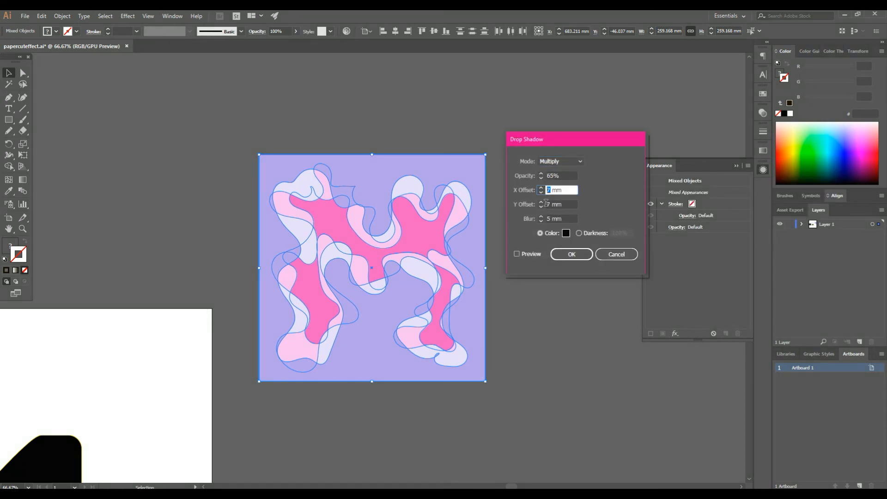
{"action": "key", "text": "Tab"}
{"action": "key", "text": "Tab"}
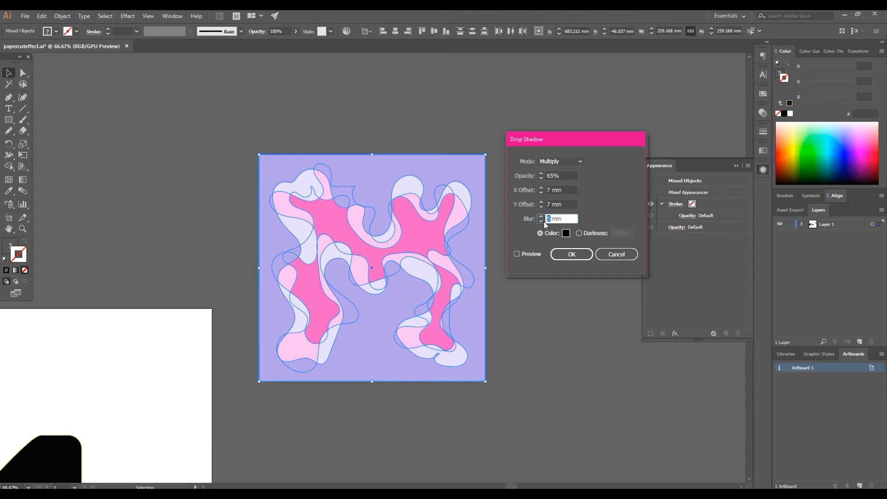
{"action": "left_click", "coordinate": [516, 255]}
{"action": "left_click", "coordinate": [517, 254]}
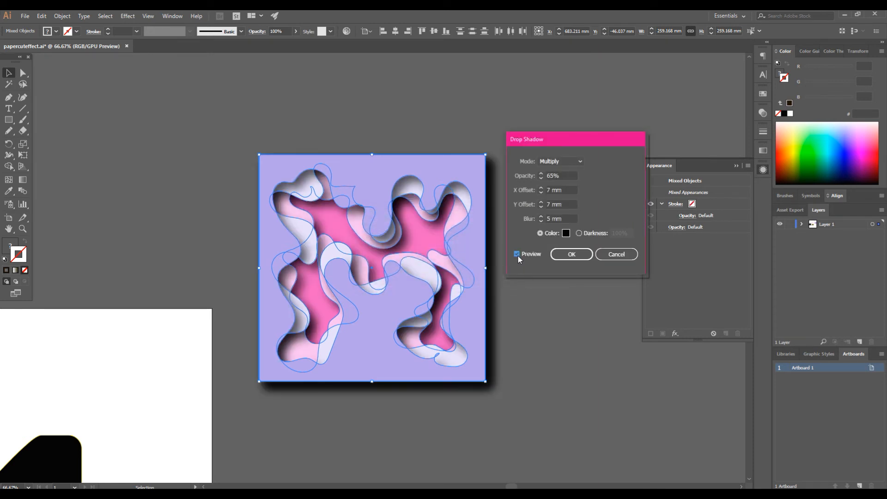
{"action": "left_click", "coordinate": [572, 255]}
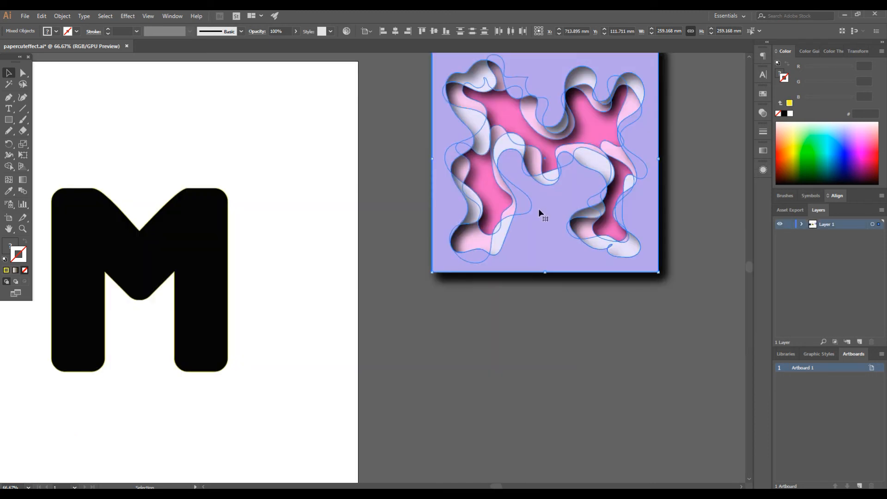
Send the shadowed layer stack to the back and place it behind the black letter M on the artboard
{"action": "left_click_drag", "start_coordinate": [539, 214], "coordinate": [288, 331]}
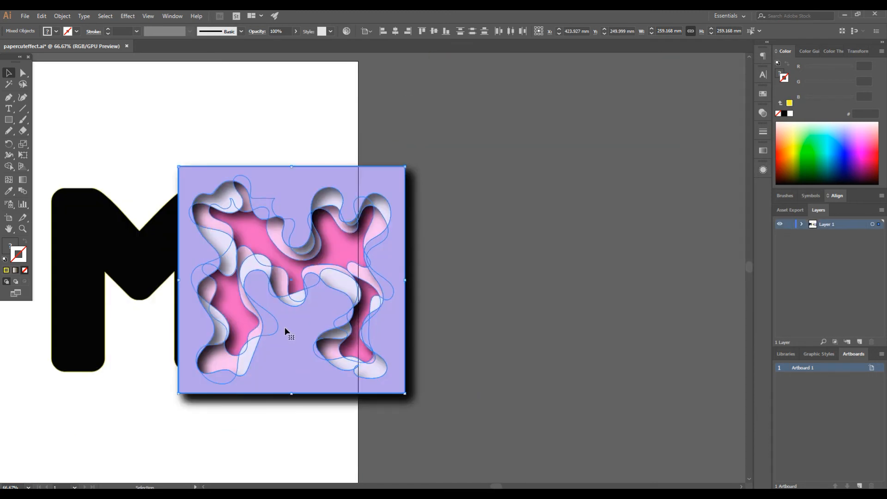
{"action": "right_click", "coordinate": [287, 330]}
{"action": "mouse_move", "coordinate": [328, 418]}
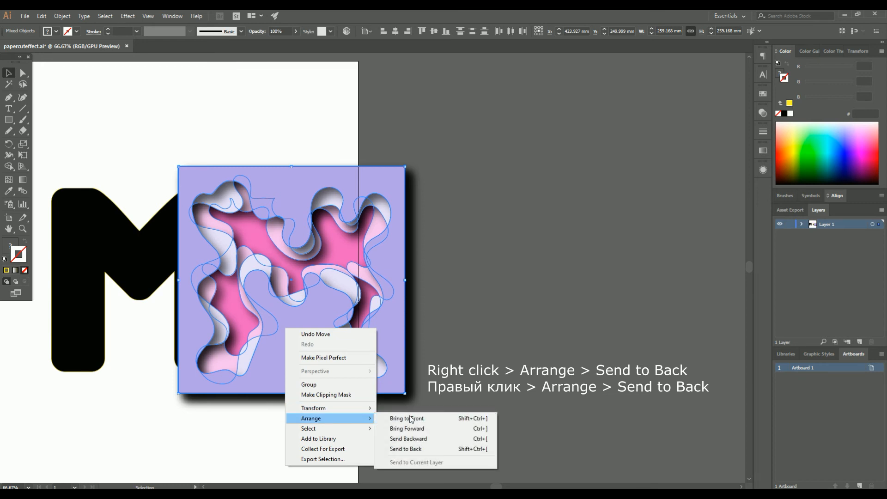
{"action": "left_click", "coordinate": [413, 448]}
{"action": "left_click_drag", "start_coordinate": [294, 352], "coordinate": [155, 337]}
Centre the layer stack and the black M on each other horizontally and vertically
{"action": "scroll", "coordinate": [331, 172], "scroll_direction": "up", "scroll_amount": 2}
{"action": "left_click_drag", "start_coordinate": [321, 144], "coordinate": [134, 401]}
{"action": "left_click", "coordinate": [395, 31]}
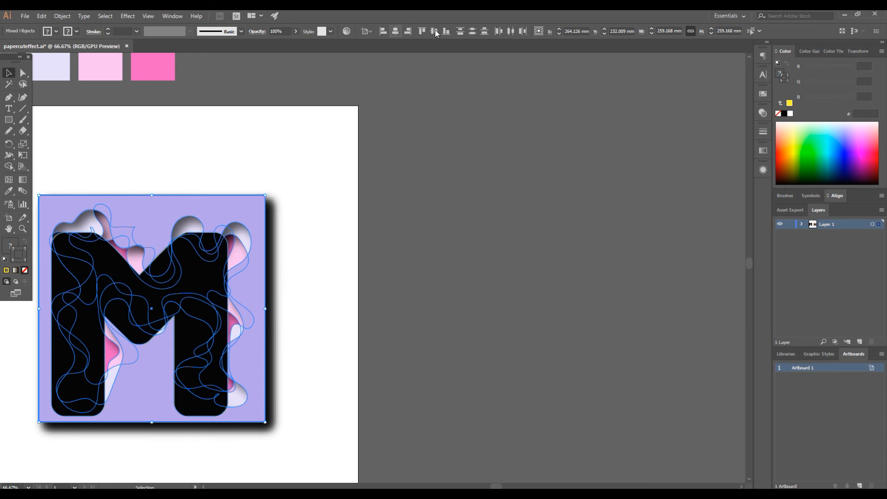
{"action": "left_click", "coordinate": [434, 32]}
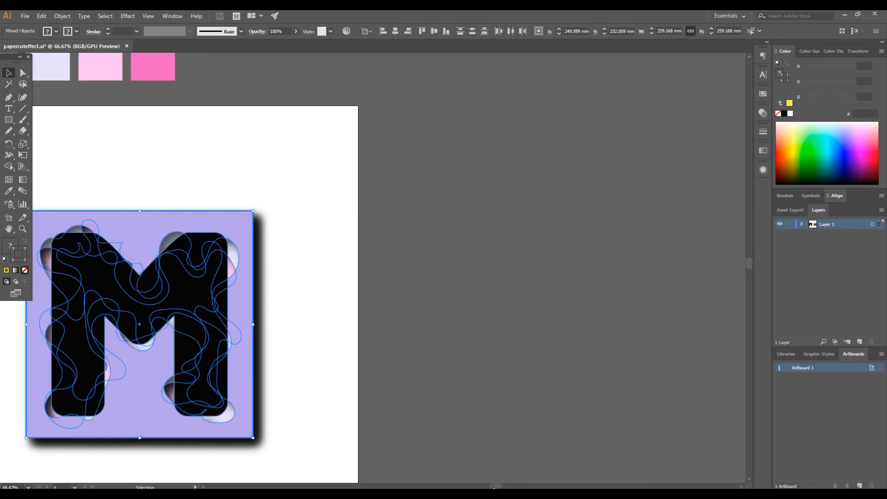
Remove the yellow stroke from the black letter M on top of the layer stack
{"action": "left_click_drag", "start_coordinate": [494, 487], "coordinate": [476, 487]}
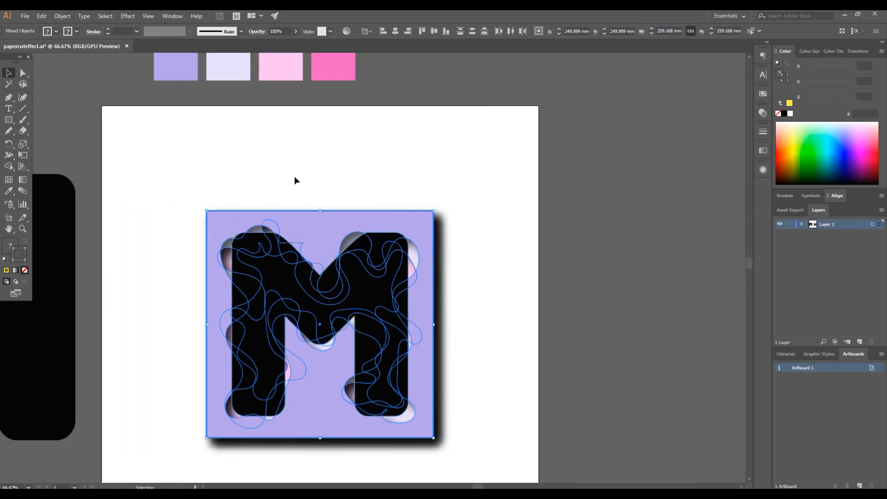
{"action": "left_click", "coordinate": [235, 172]}
{"action": "left_click_drag", "start_coordinate": [293, 314], "coordinate": [472, 445]}
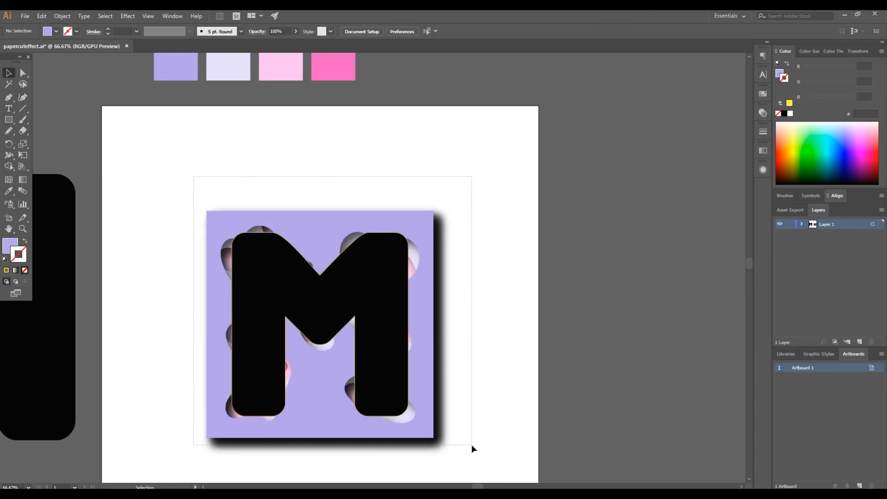
{"action": "left_click", "coordinate": [480, 380]}
{"action": "left_click", "coordinate": [346, 311]}
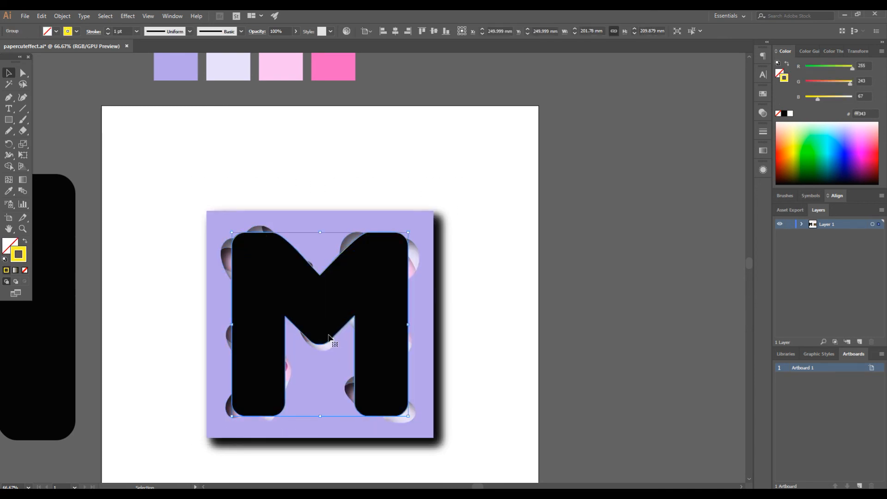
{"action": "left_click", "coordinate": [24, 271]}
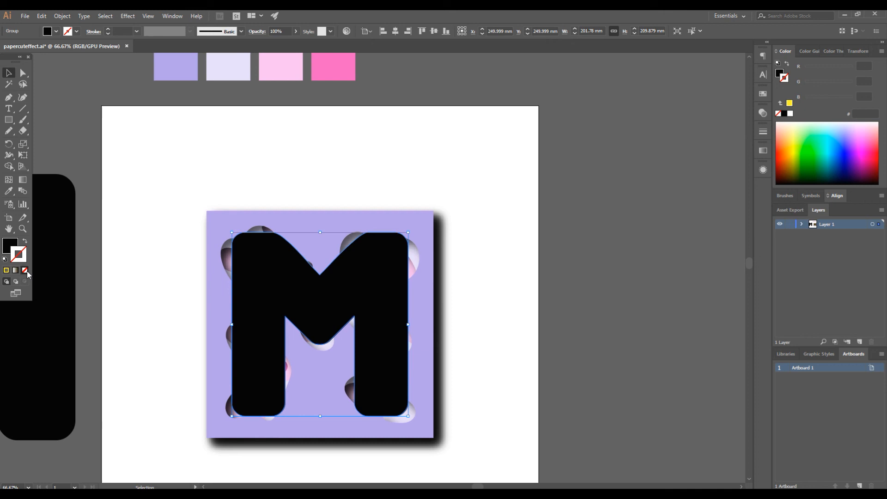
Make a clipping mask from the black M and the layer stack beneath it
{"action": "left_click", "coordinate": [472, 174]}
{"action": "left_click_drag", "start_coordinate": [469, 178], "coordinate": [311, 372]}
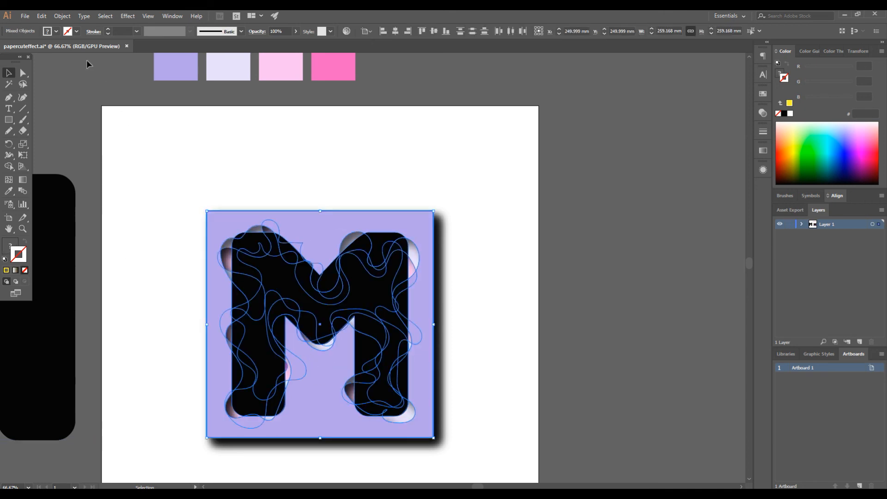
{"action": "left_click", "coordinate": [60, 19]}
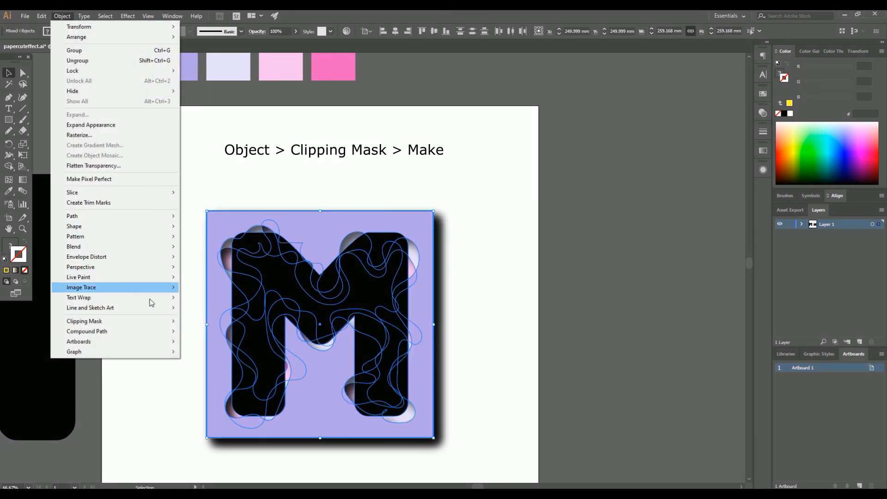
{"action": "mouse_move", "coordinate": [129, 322]}
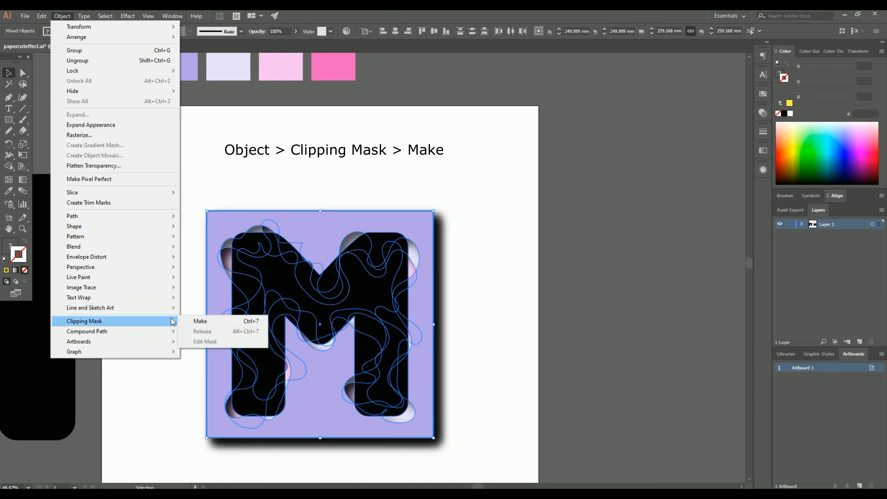
{"action": "left_click", "coordinate": [185, 320]}
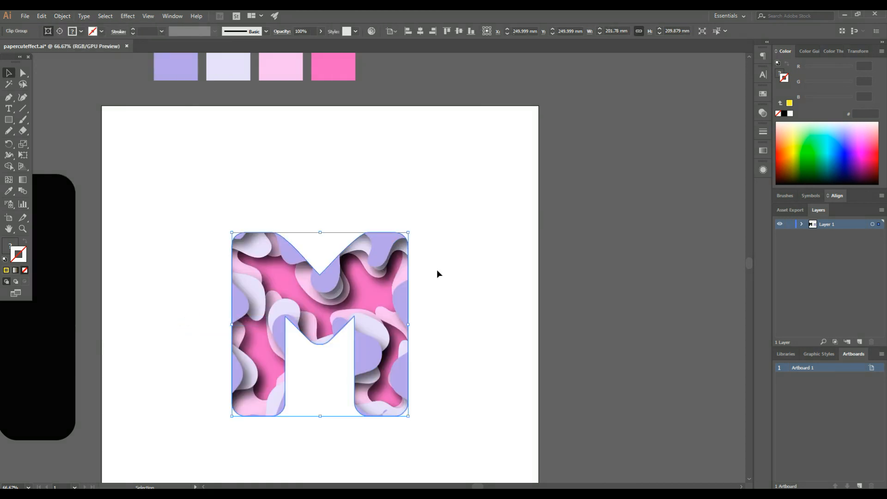
Examine the clipped paper-cut letter M up close and as a whole
{"action": "left_click", "coordinate": [457, 271]}
{"action": "scroll", "coordinate": [457, 272], "scroll_direction": "down", "scroll_amount": 2}
{"action": "key", "text": "ctrl+equal"}
{"action": "key", "text": "ctrl+equal"}
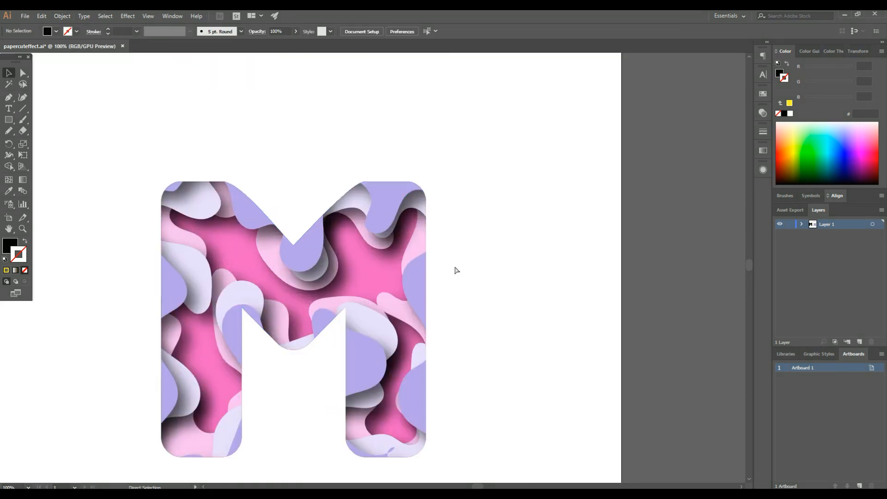
{"action": "scroll", "coordinate": [500, 228], "scroll_direction": "down", "scroll_amount": 6}
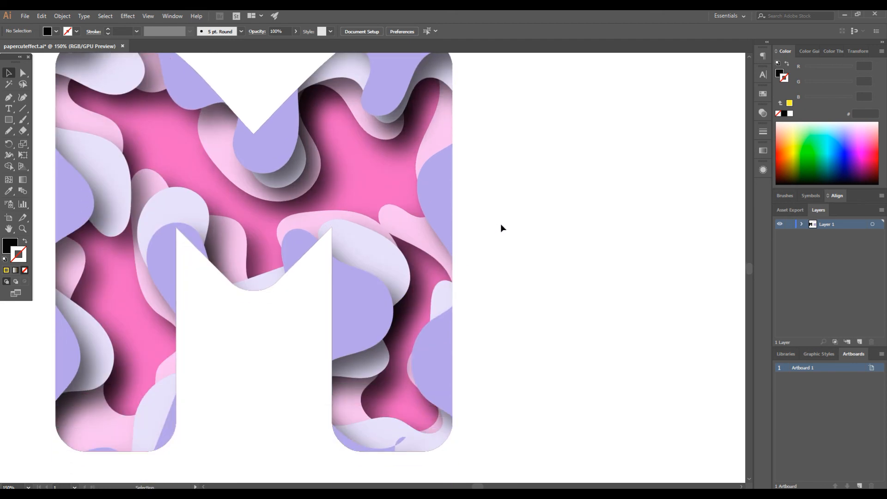
{"action": "left_click_drag", "start_coordinate": [480, 486], "coordinate": [474, 486]}
{"action": "scroll", "coordinate": [551, 337], "scroll_direction": "up", "scroll_amount": 2}
{"action": "key", "text": "ctrl+minus"}
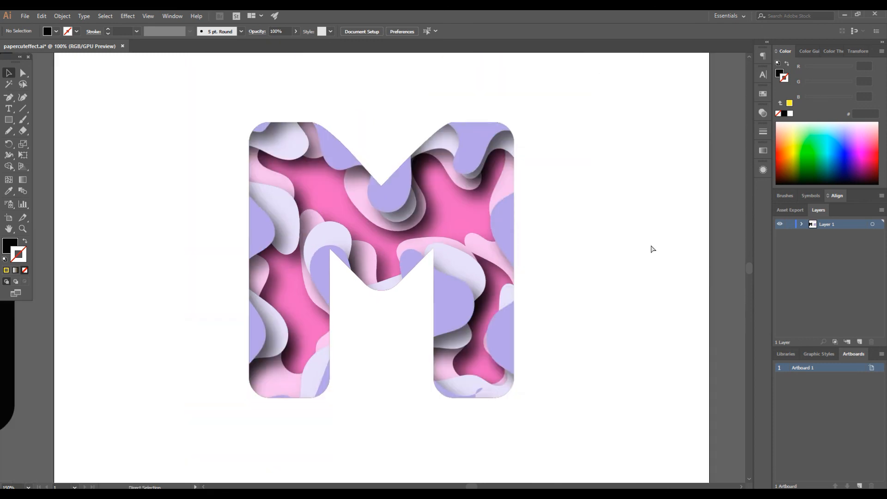
{"action": "key", "text": "ctrl+equal"}
{"action": "key", "text": "ctrl+minus"}
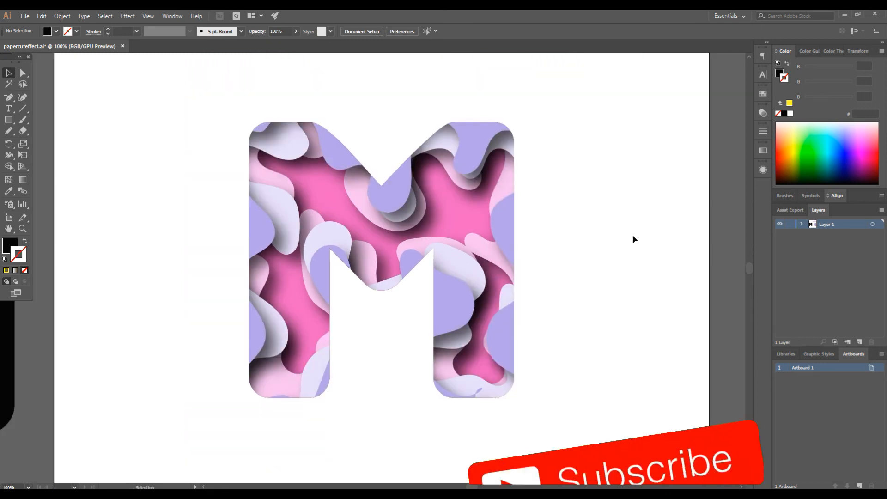